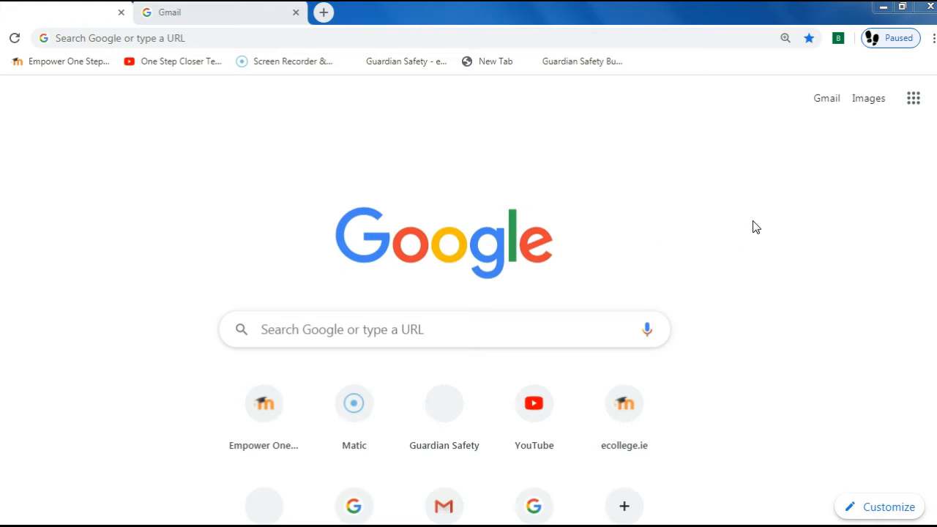
# - Go to Gmail from the Google new tab page
pyautogui.click(827, 107)
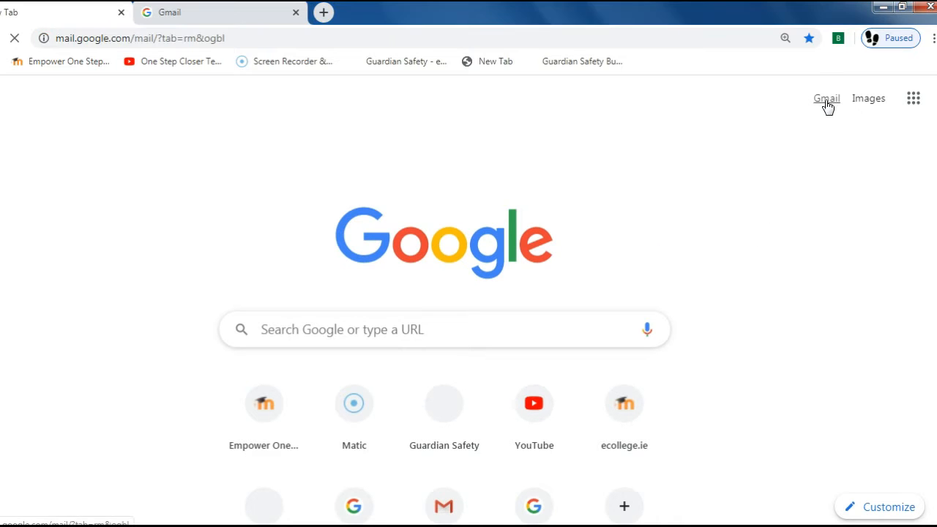
# - Sign in to Gmail with the account's e-mail address and password
pyautogui.click(415, 287)
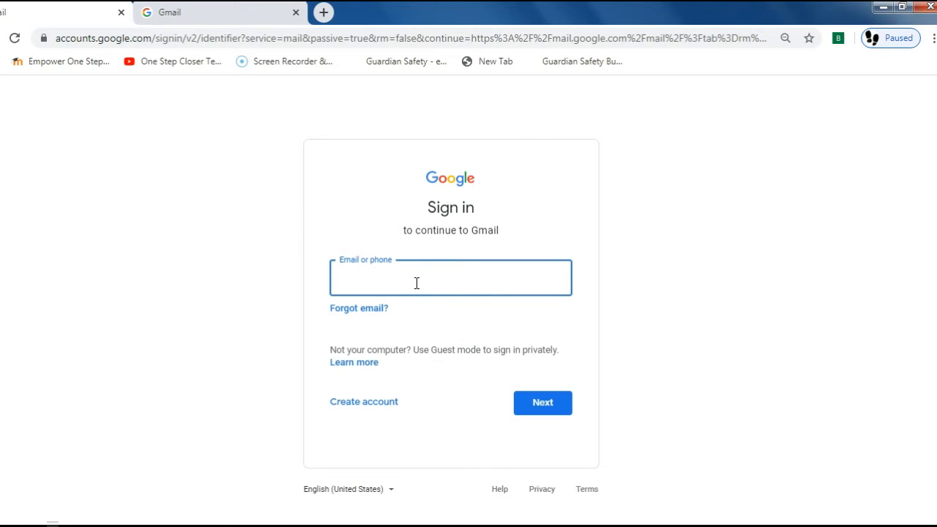
pyautogui.click(561, 408)
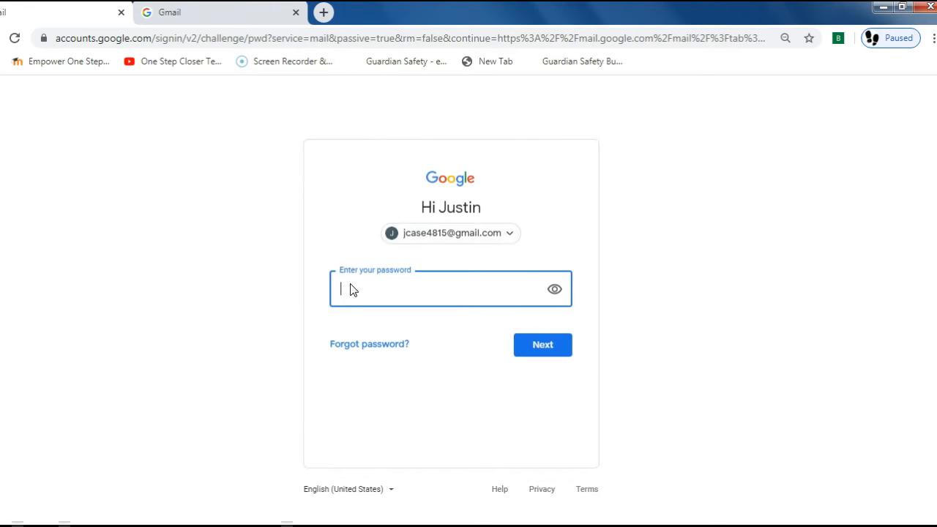
pyautogui.write('•••••••')
pyautogui.click(546, 350)
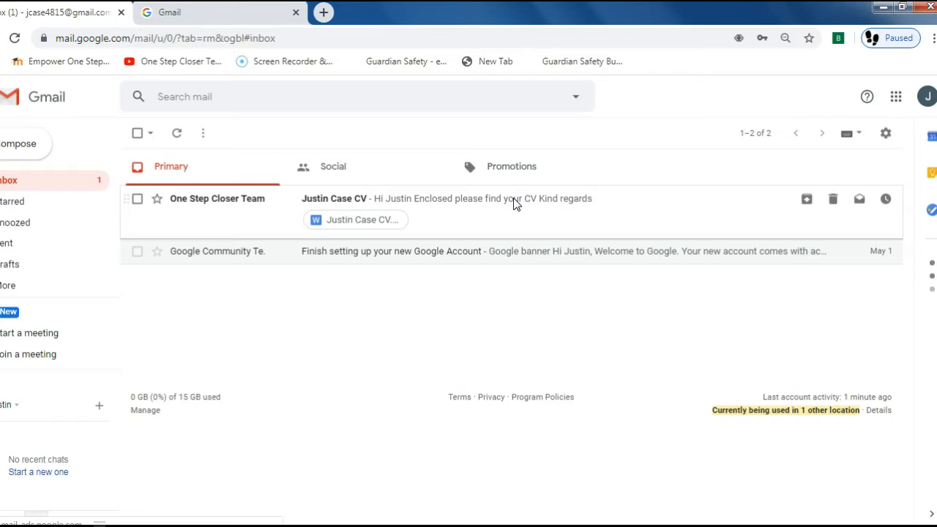
# - Open the Justin Case CV email and add its Justin Case CV.doc attachment to Drive
pyautogui.click(515, 204)
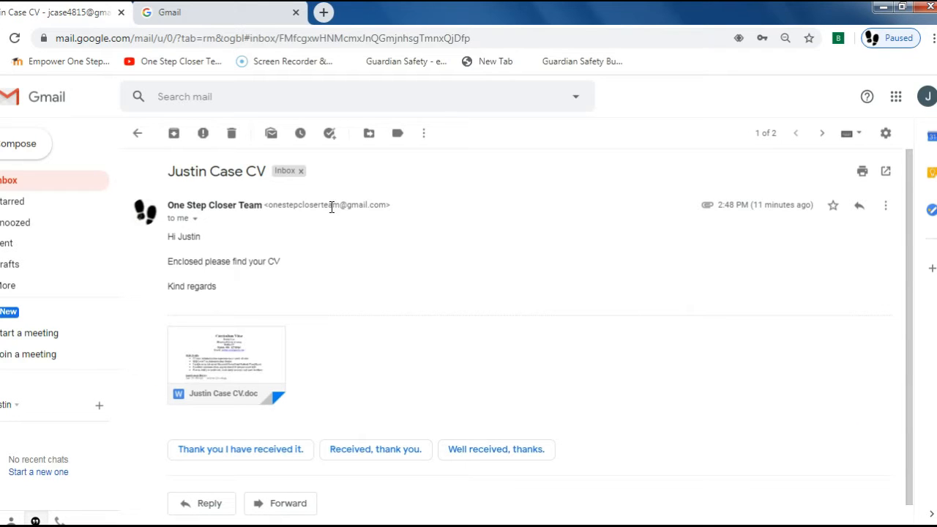
pyautogui.moveTo(232, 359)
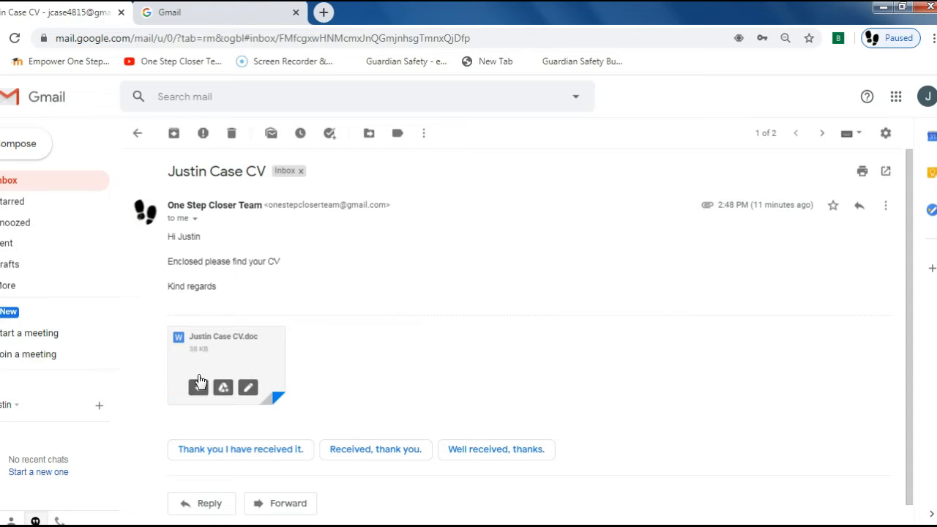
pyautogui.moveTo(198, 340)
pyautogui.click(223, 388)
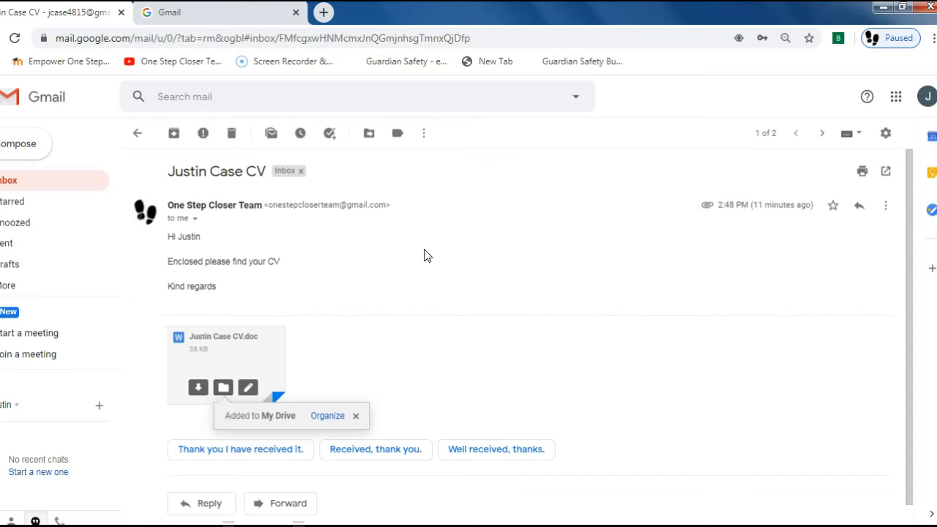
# - Open Google Drive from the Google apps menu to see My Drive
pyautogui.click(894, 101)
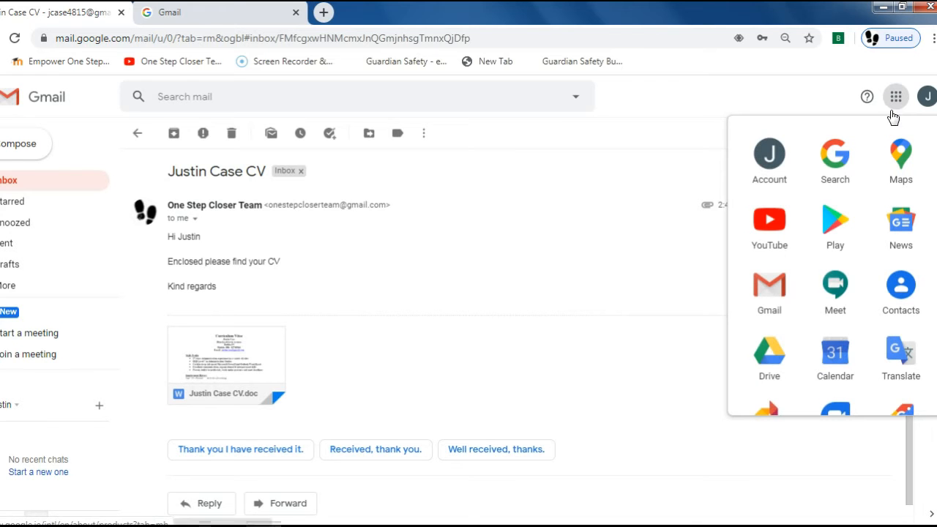
pyautogui.click(763, 358)
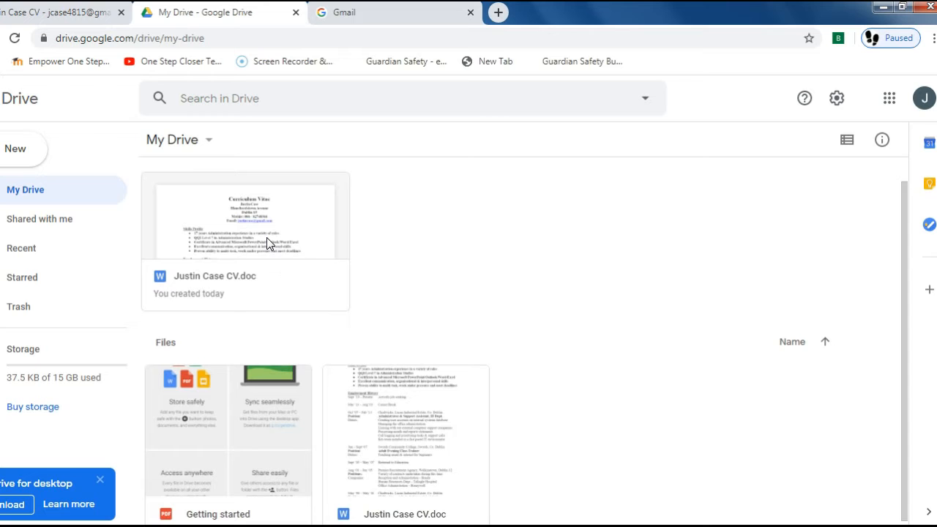
# - Preview Justin Case CV.doc in Drive, then open it for editing in Google Docs
pyautogui.doubleClick(267, 237)
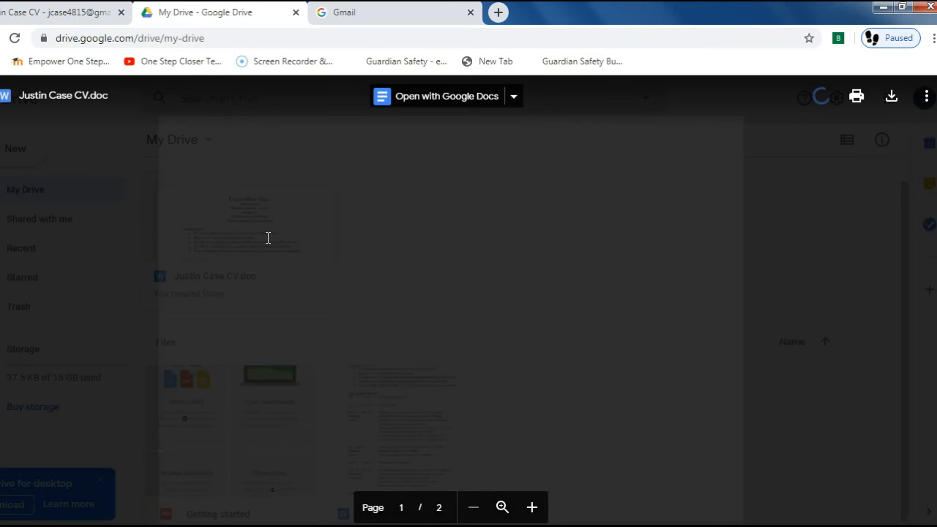
pyautogui.scroll(-8, 668, 287)
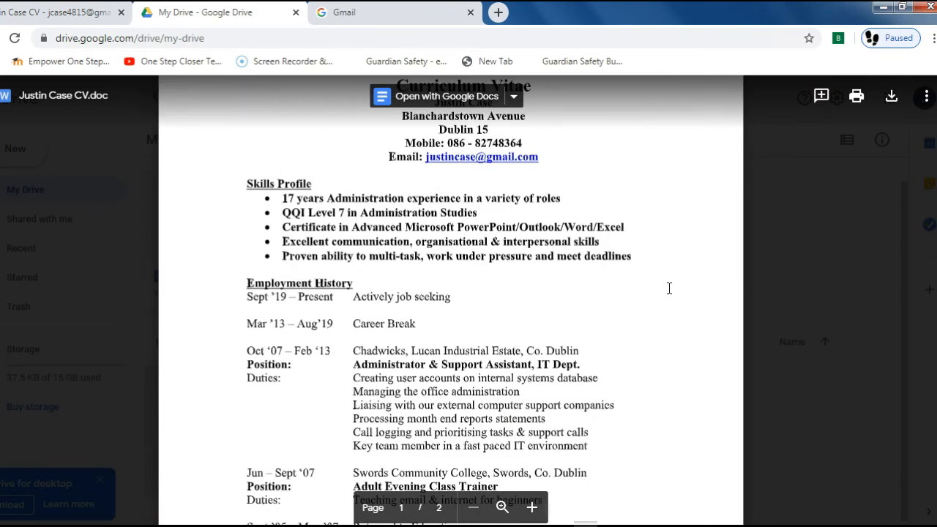
pyautogui.scroll(-5, 658, 292)
pyautogui.scroll(9, 658, 292)
pyautogui.scroll(3, 658, 291)
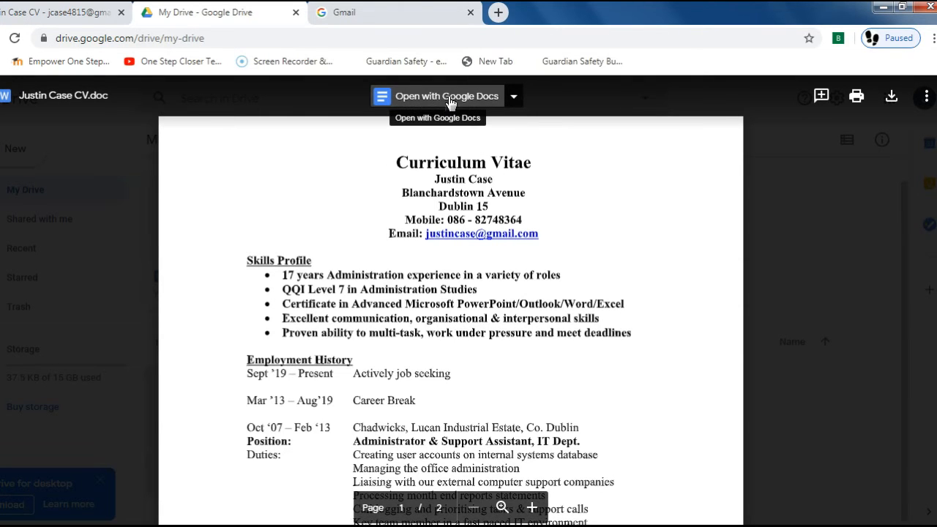
pyautogui.click(401, 105)
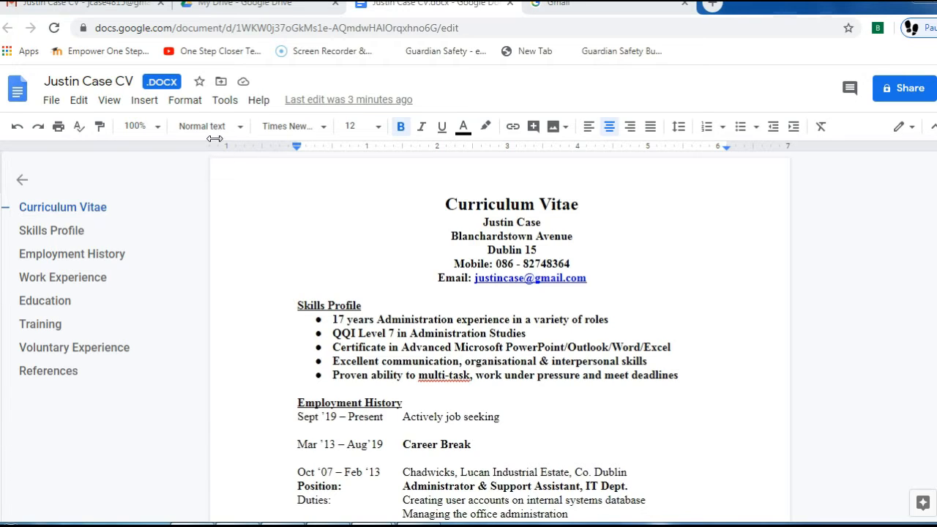
# - Convert the Word CV into a native Google Docs document titled Justin Case CV
pyautogui.click(55, 104)
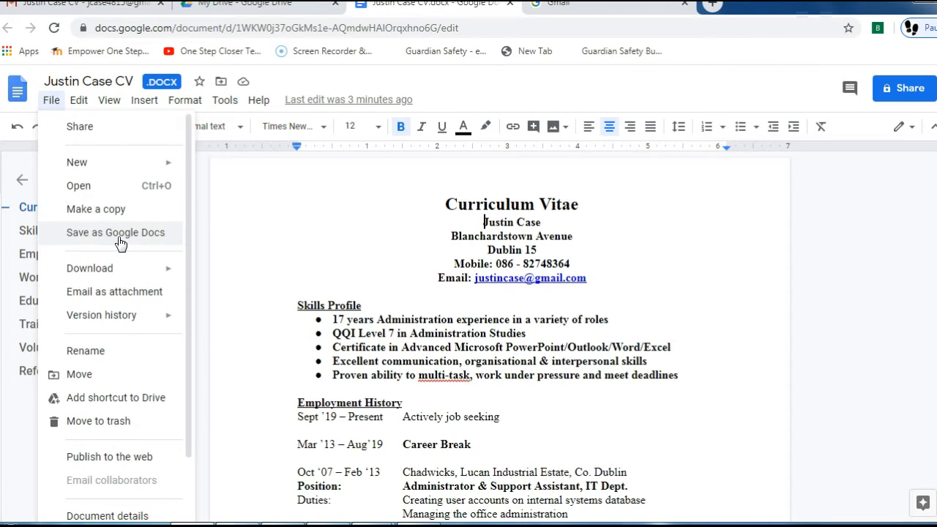
pyautogui.click(128, 243)
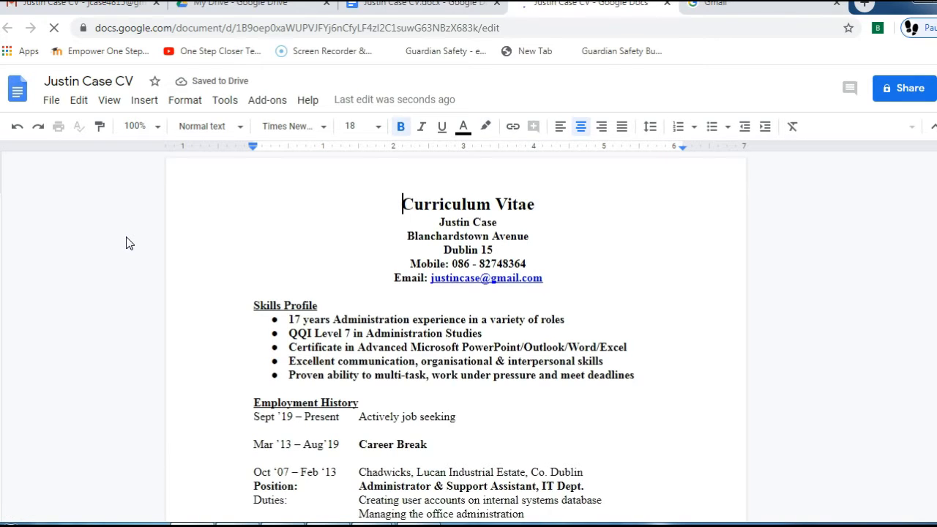
# - Bold the Aug '01 Positions line 'Variety of contracts undertaken during this time'
pyautogui.scroll(-2, 662, 287)
pyautogui.click(679, 300)
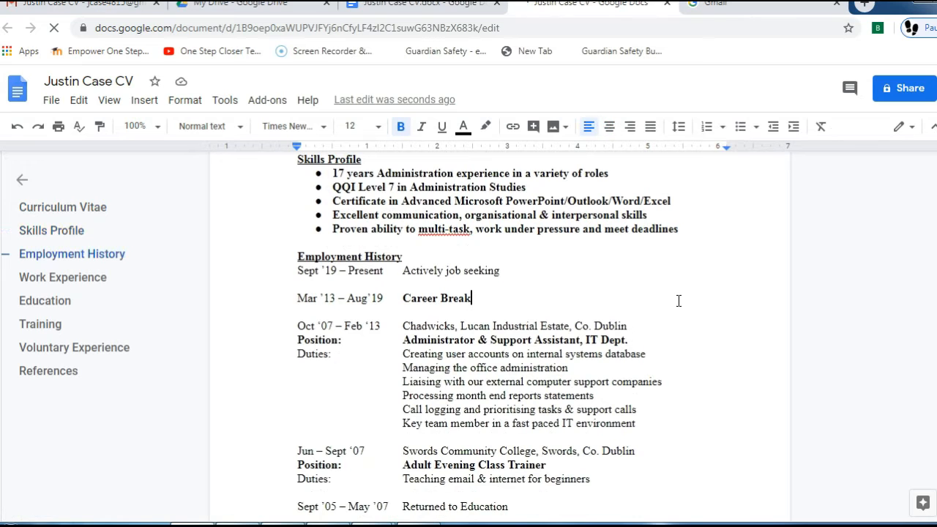
pyautogui.scroll(-1, 679, 300)
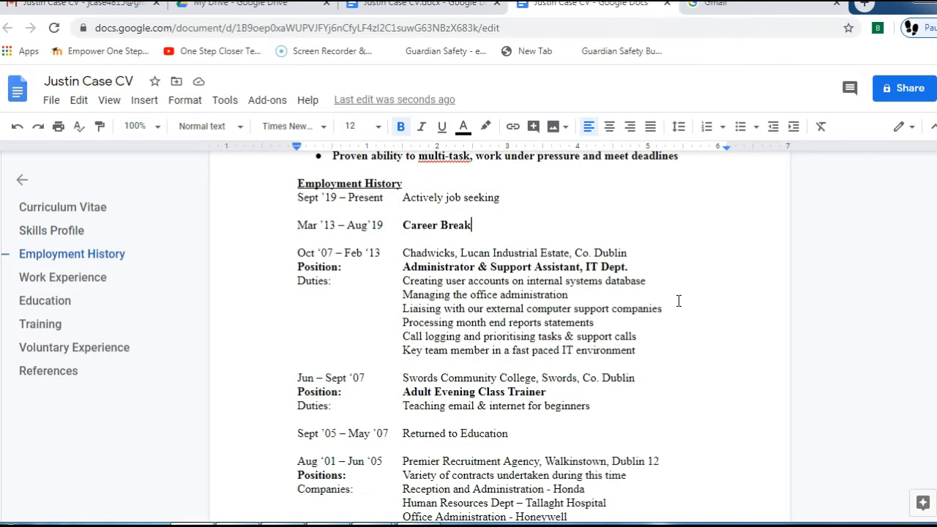
pyautogui.scroll(-2, 679, 301)
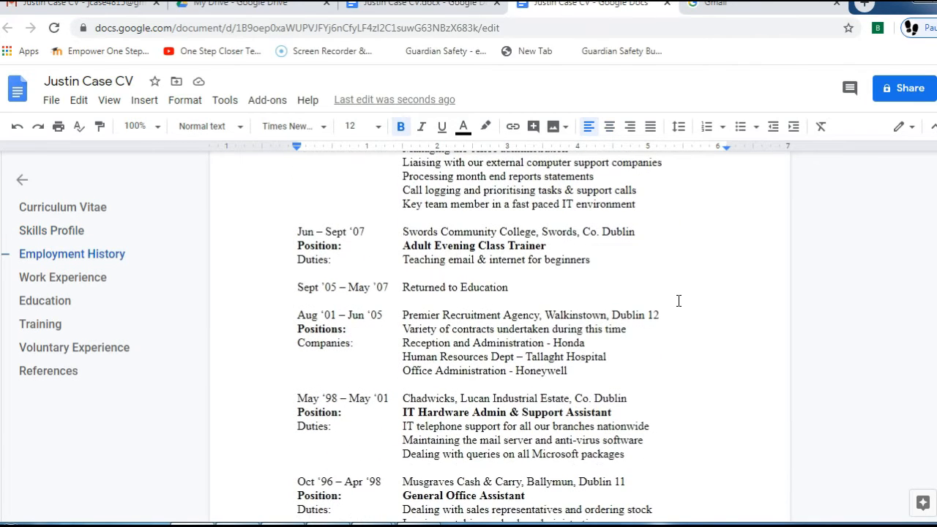
pyautogui.scroll(-2, 679, 300)
pyautogui.scroll(2, 678, 300)
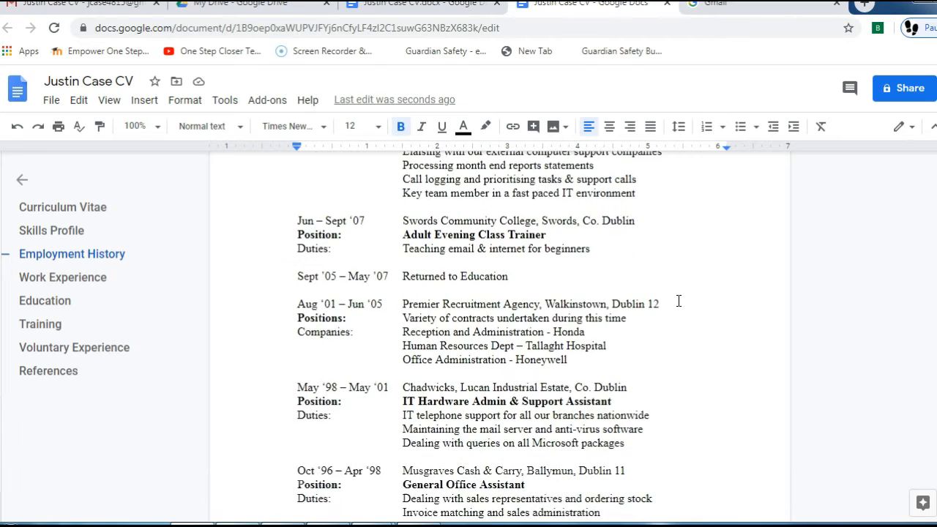
pyautogui.moveTo(401, 330); pyautogui.dragTo(627, 329)
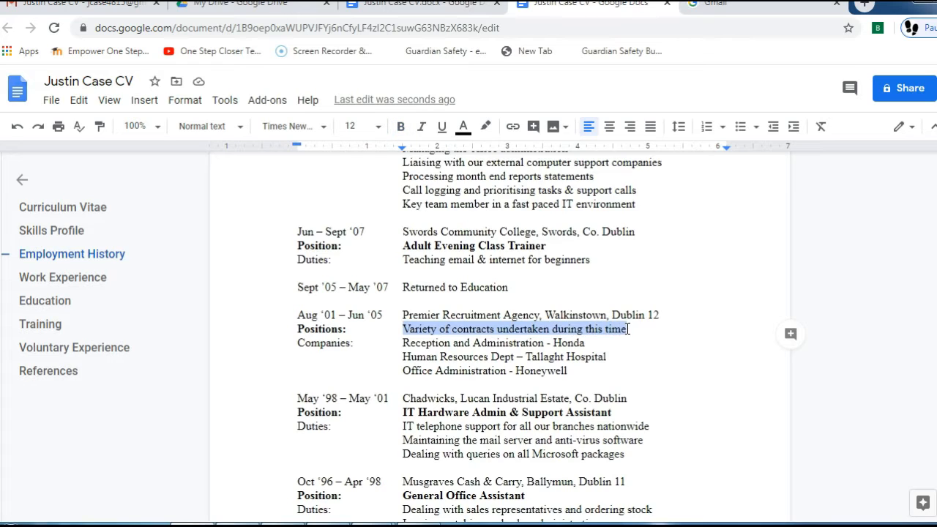
pyautogui.click(401, 128)
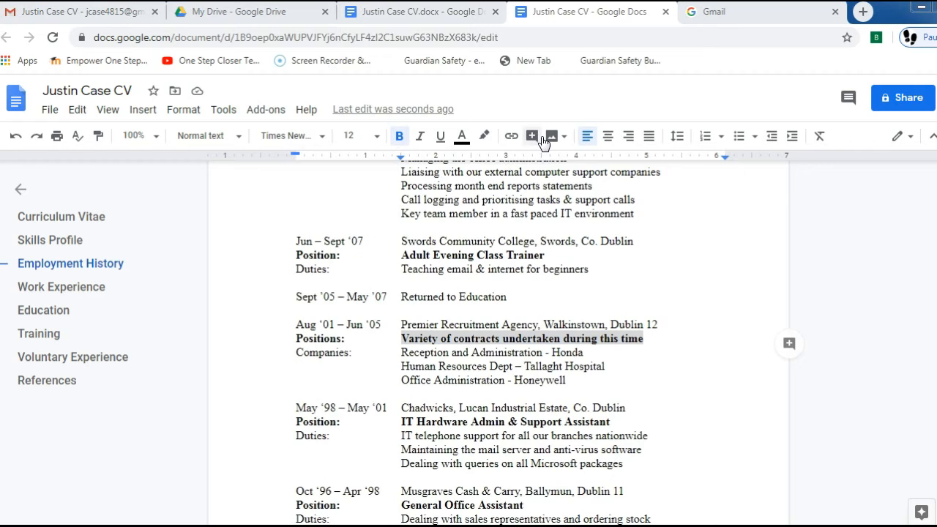
# - Close the Google Docs, .docx, My Drive and account-chooser tabs, keeping only Gmail
pyautogui.click(666, 12)
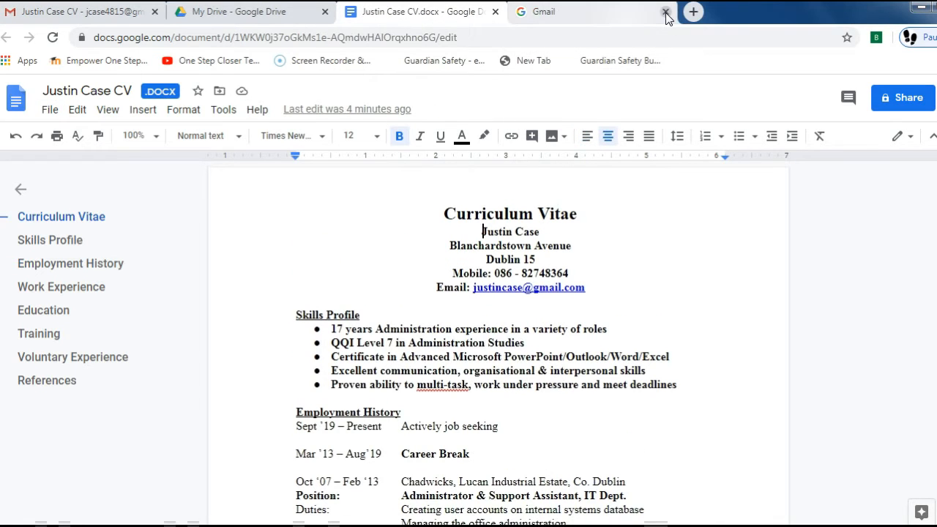
pyautogui.click(495, 12)
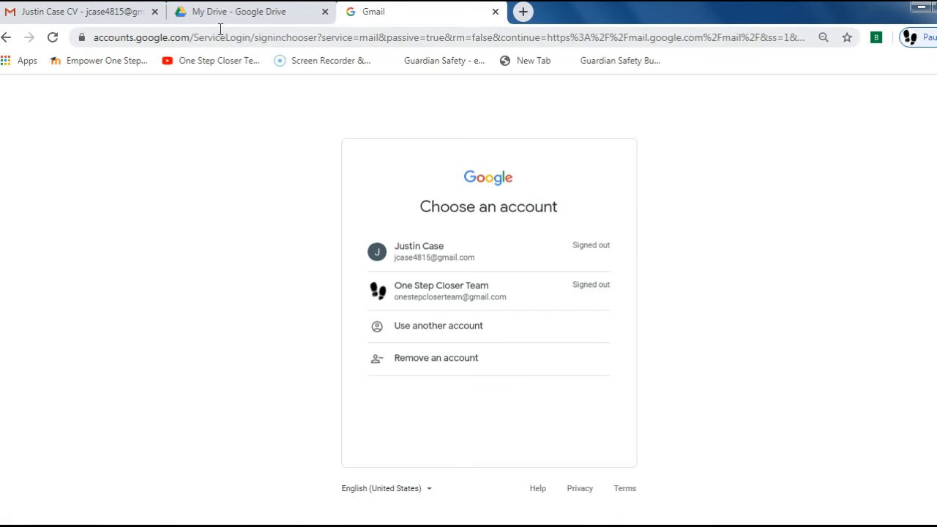
pyautogui.click(257, 15)
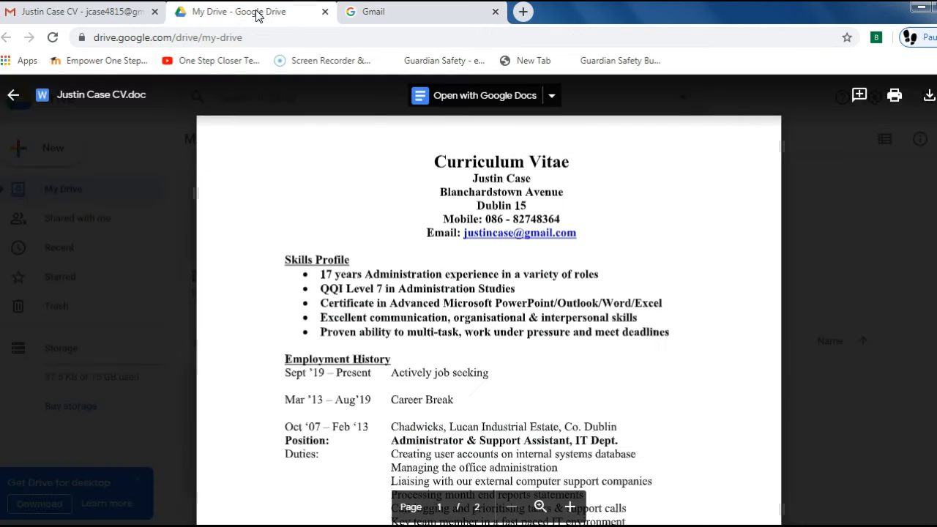
pyautogui.click(325, 12)
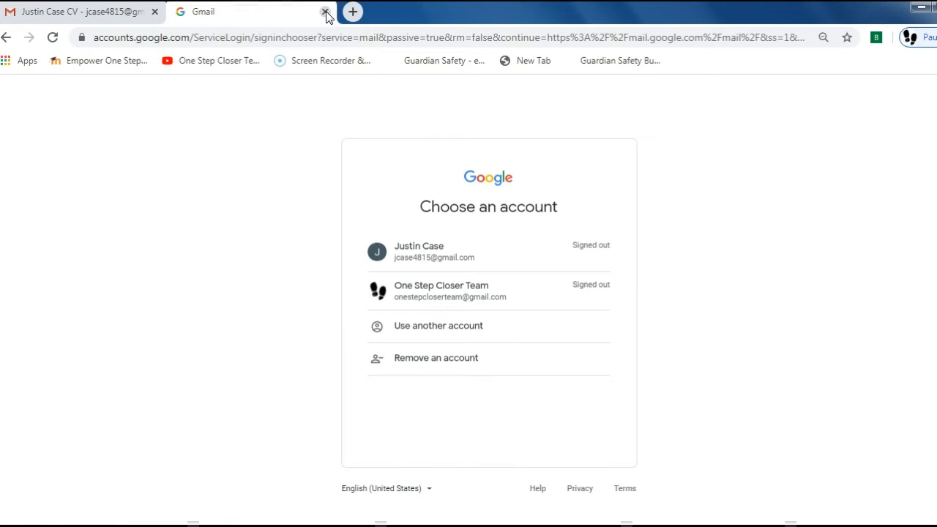
pyautogui.click(326, 12)
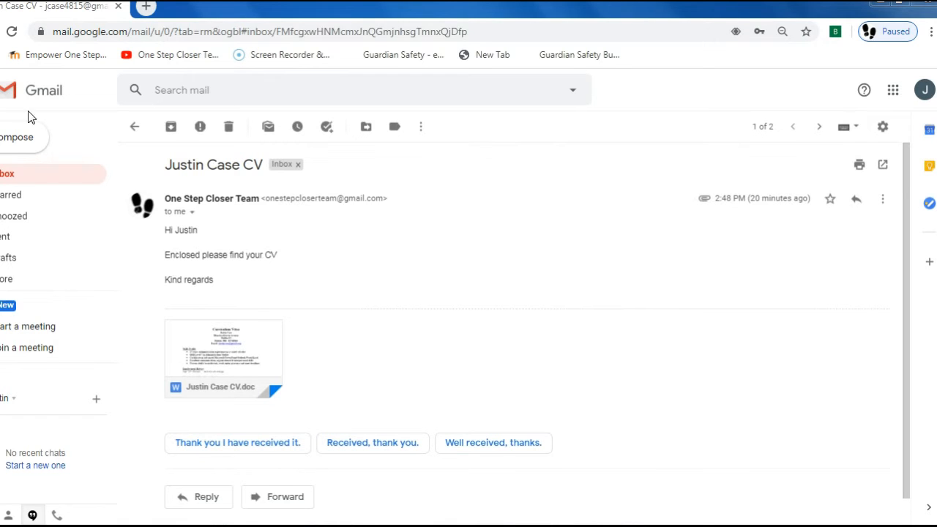
# - Open Google Drive again from the apps menu and scroll My Drive's file list
pyautogui.click(893, 91)
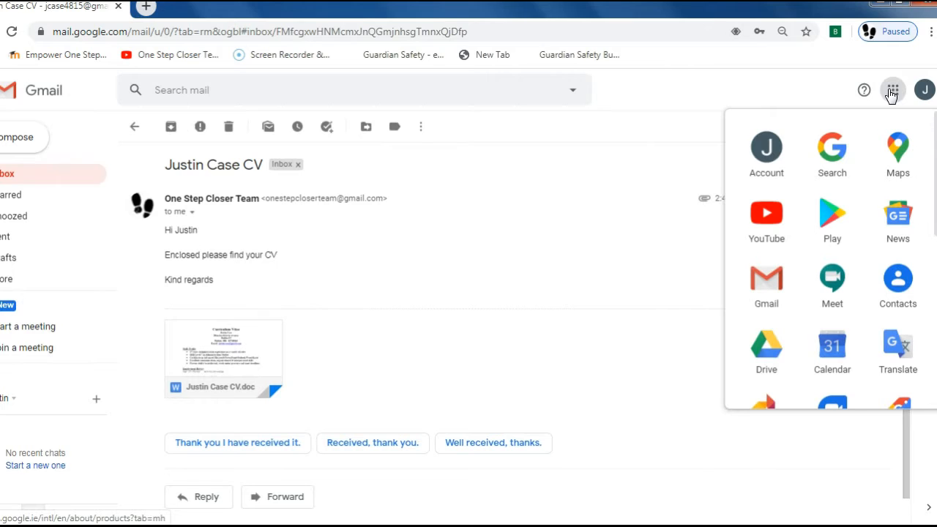
pyautogui.click(770, 357)
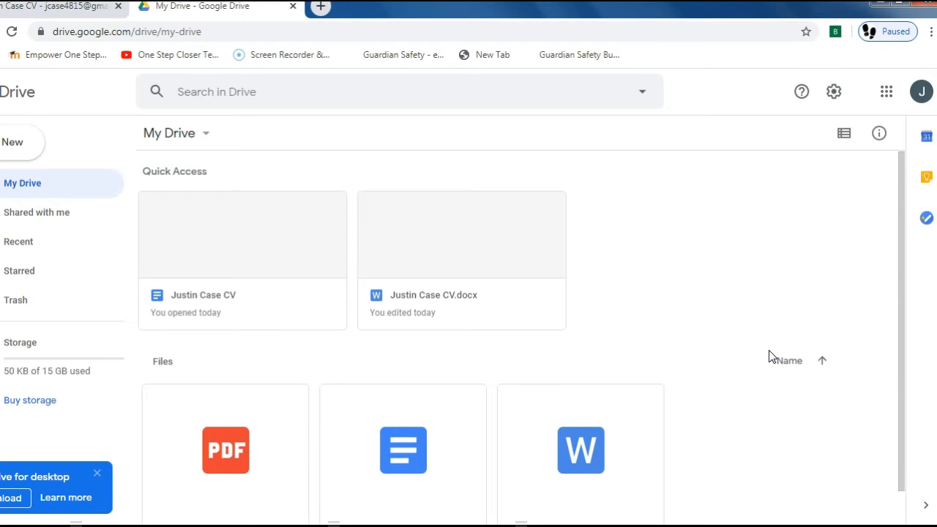
pyautogui.scroll(-1, 649, 223)
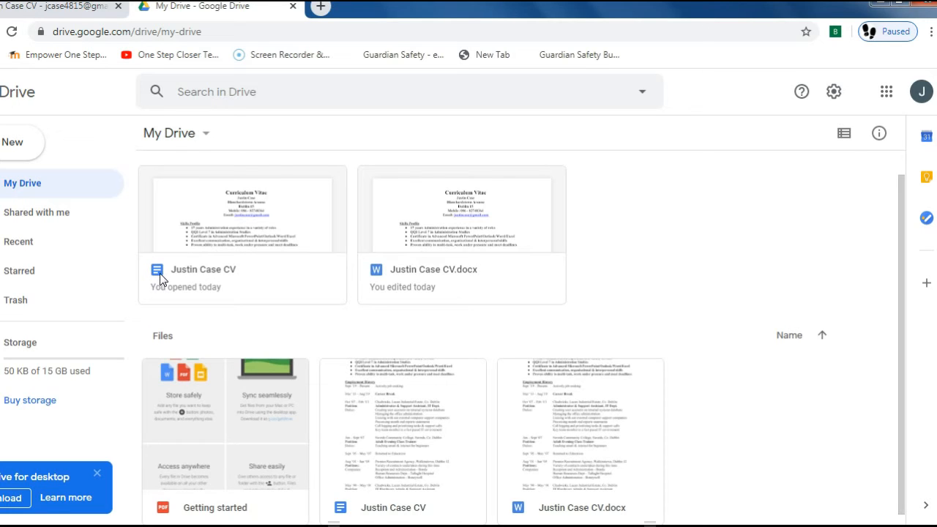
# - Open the Justin Case CV Google document from My Drive, skim it, and close it
pyautogui.click(213, 227)
pyautogui.doubleClick(213, 230)
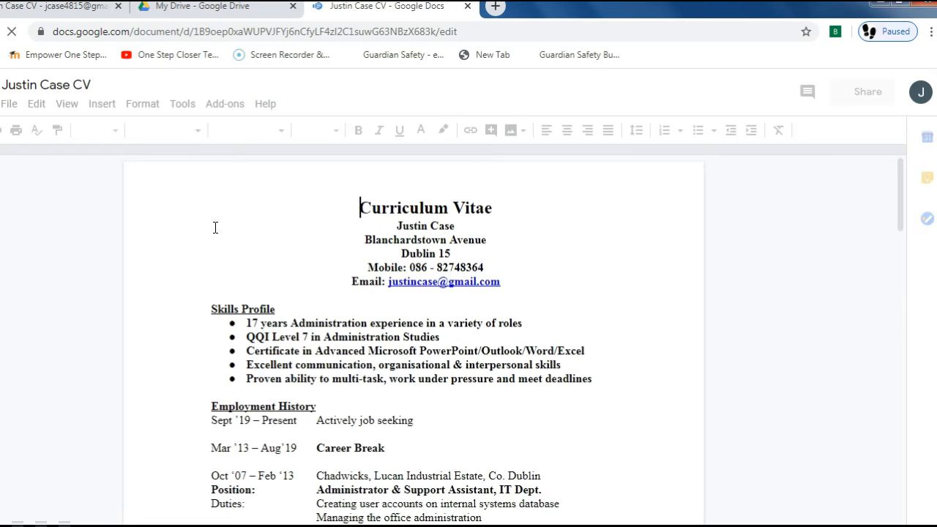
pyautogui.scroll(-3, 889, 203)
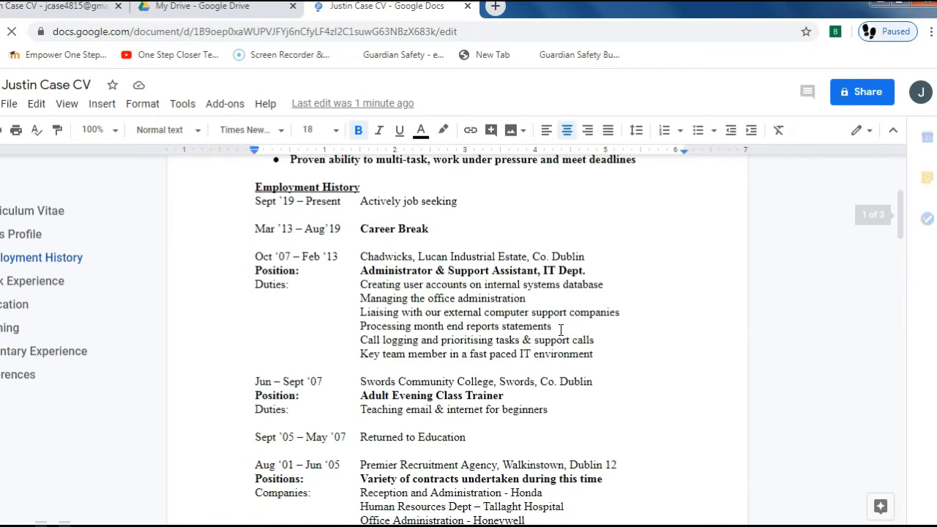
pyautogui.click(467, 6)
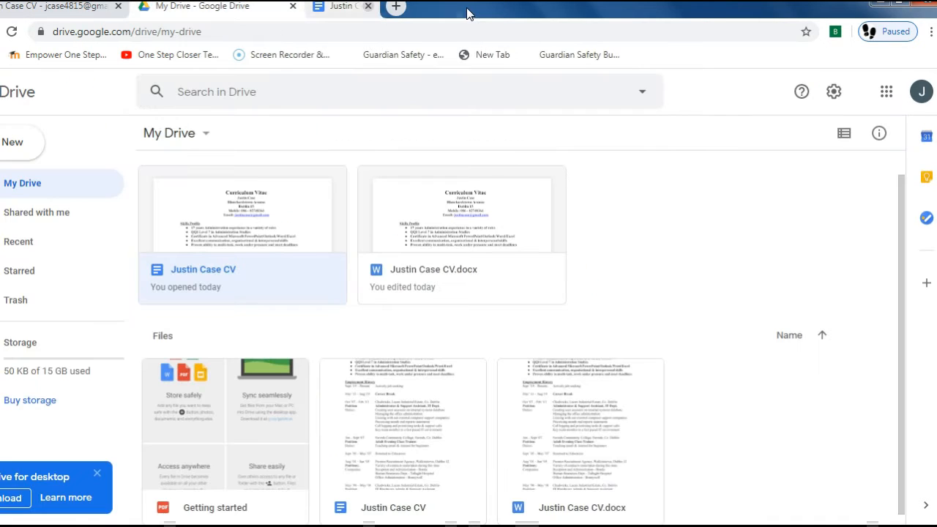
# - Reopen Justin Case CV once more to confirm its content is intact, then close it
pyautogui.doubleClick(258, 262)
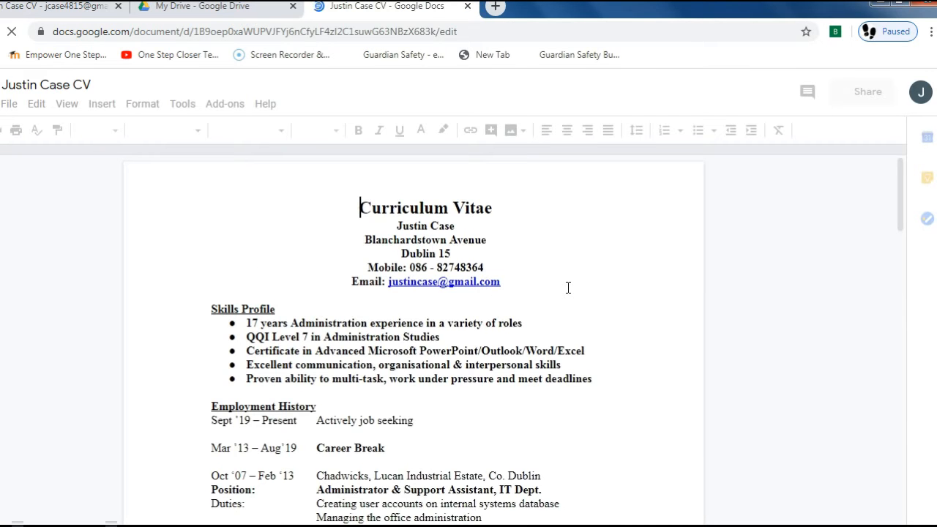
pyautogui.scroll(-3, 563, 344)
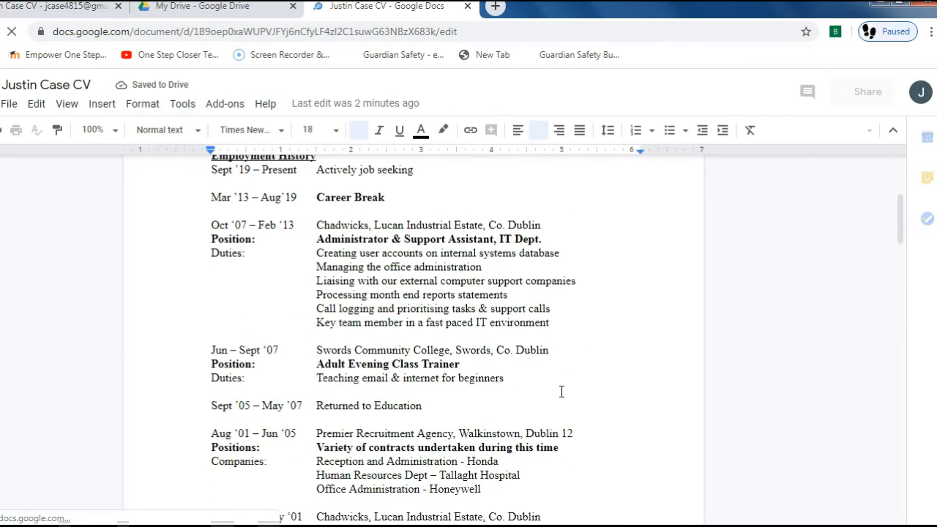
pyautogui.scroll(-1, 562, 391)
pyautogui.scroll(5, 561, 392)
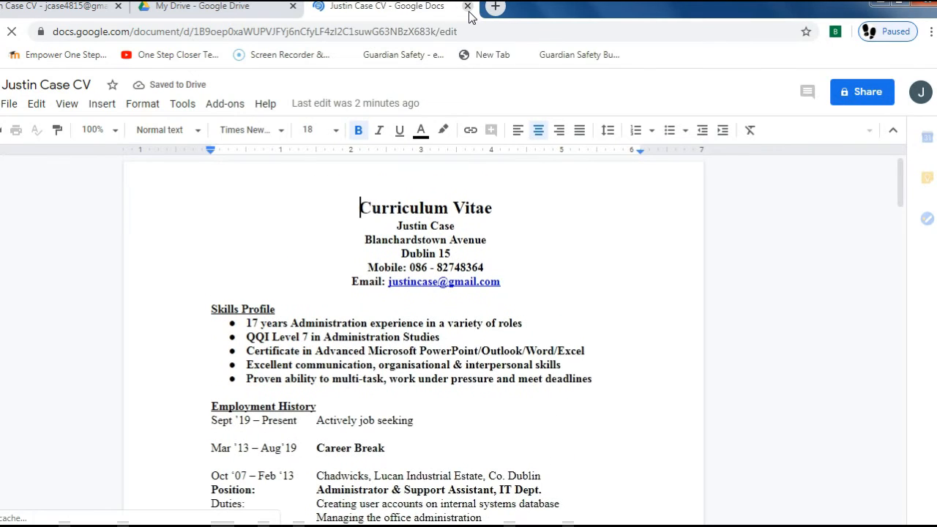
pyautogui.click(468, 6)
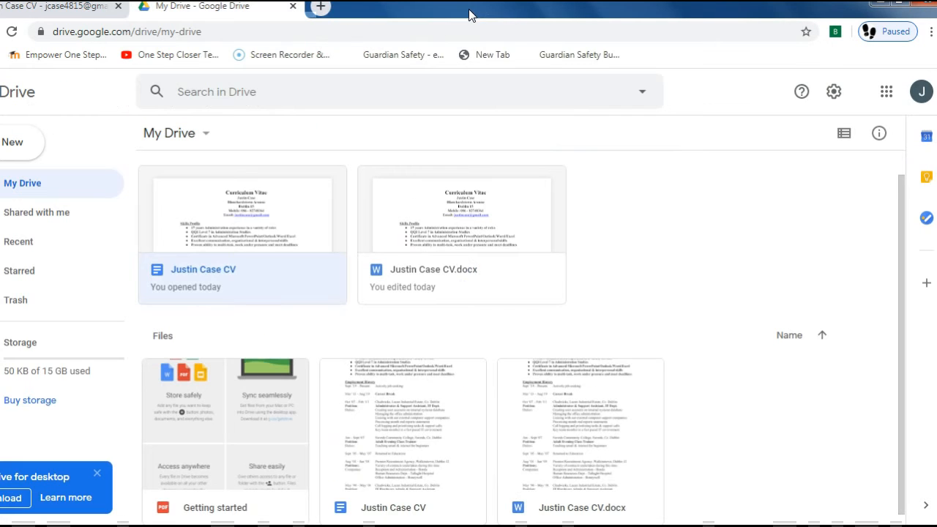
# - Return to the Gmail inbox and start a new blank email
pyautogui.scroll(1, 235, 341)
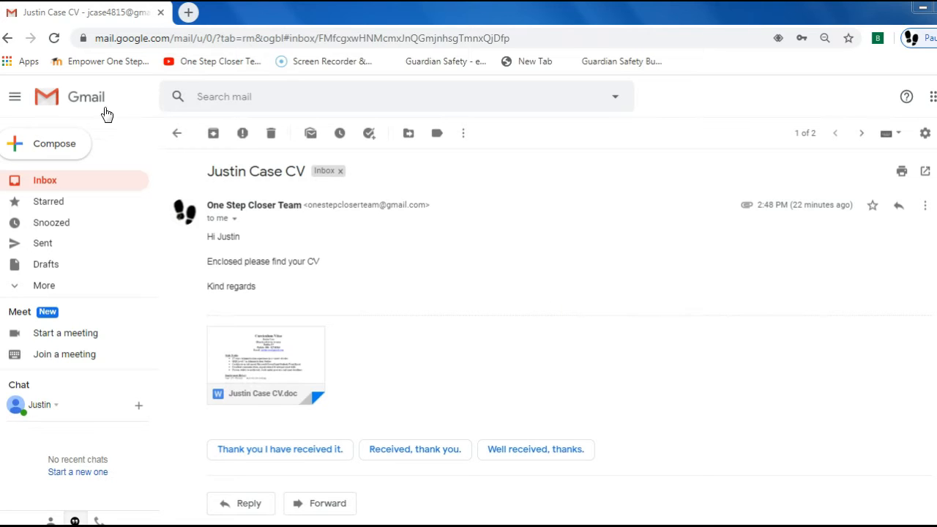
pyautogui.click(84, 102)
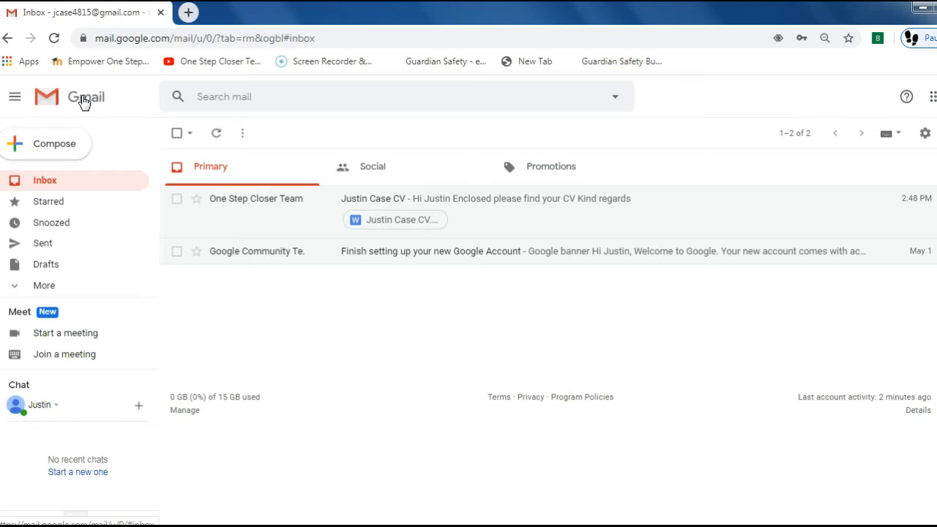
pyautogui.click(46, 150)
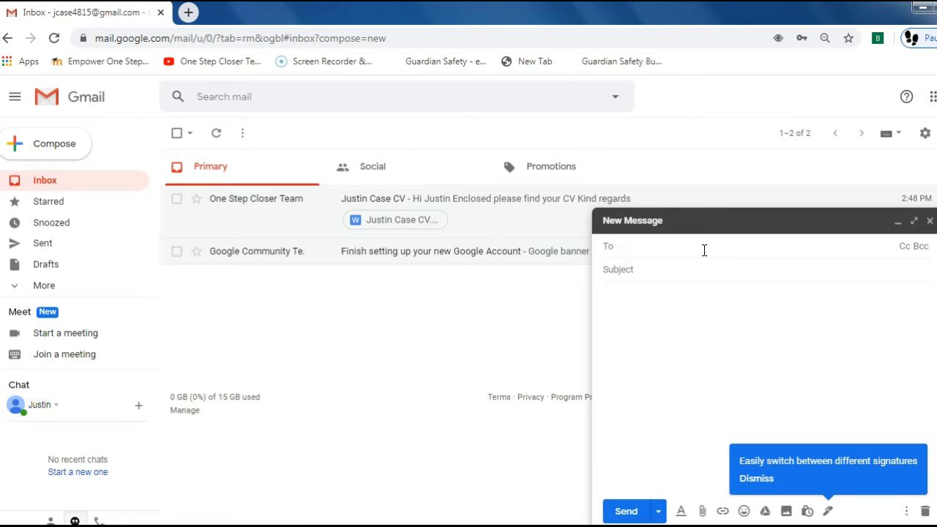
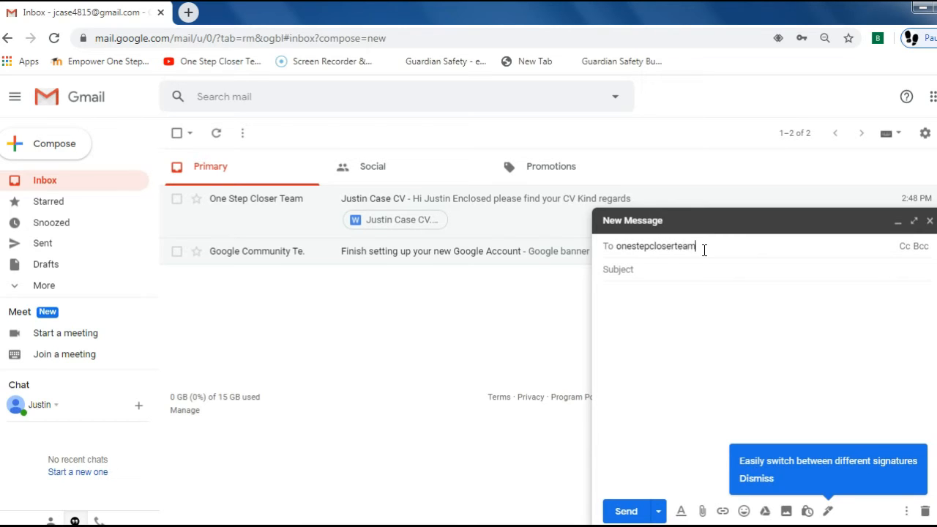
# - Address the email to the One Step Closer Team with subject 'Job Application Ref' and greeting 'Dear Sir/Madam'
pyautogui.click(651, 267)
pyautogui.write('Job')
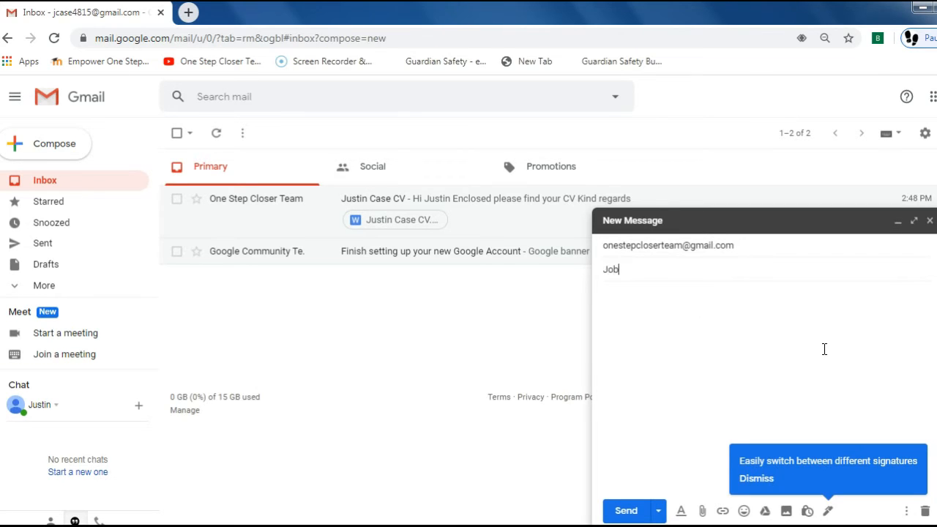
pyautogui.write(' Application Ref')
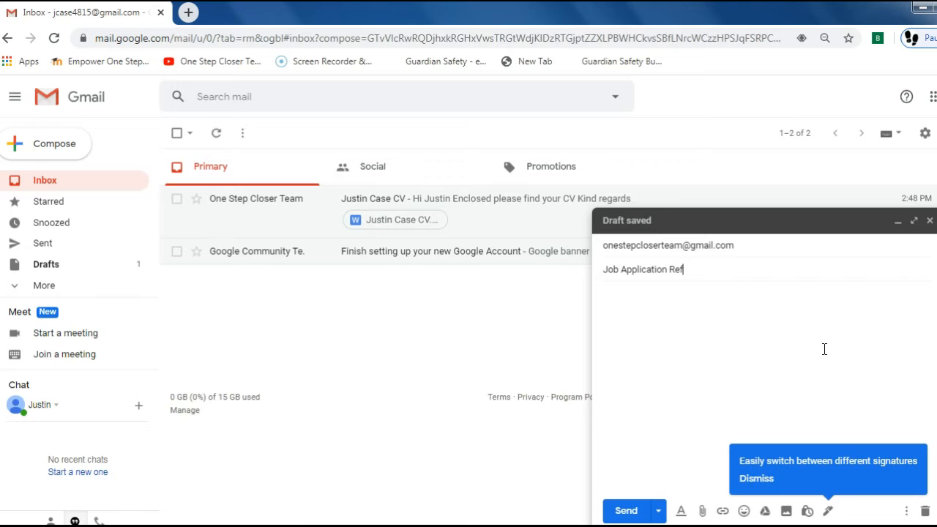
pyautogui.click(644, 307)
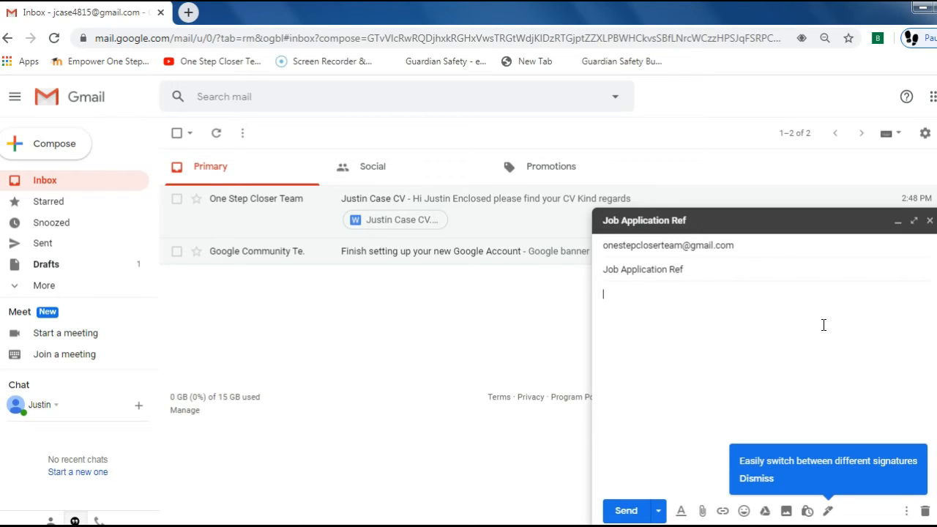
pyautogui.write('Dear Sir/Madam')
pyautogui.press('Return')
pyautogui.press('Return')
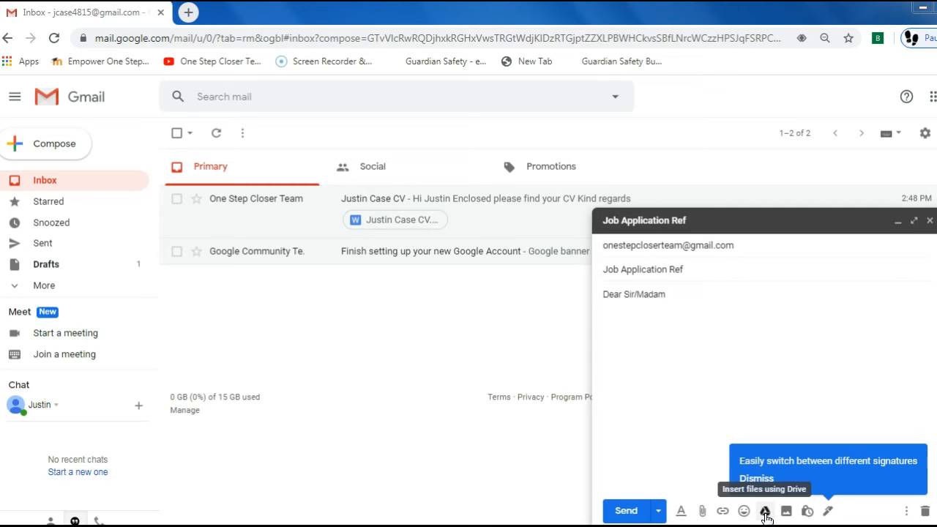
# - Insert the Justin Case CV Google Doc from Drive into the message as a link
pyautogui.click(765, 512)
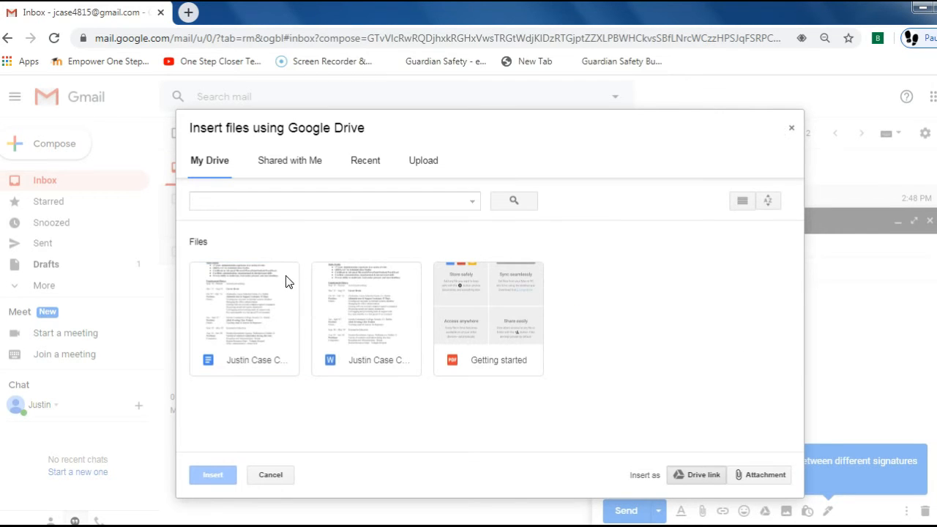
pyautogui.click(255, 313)
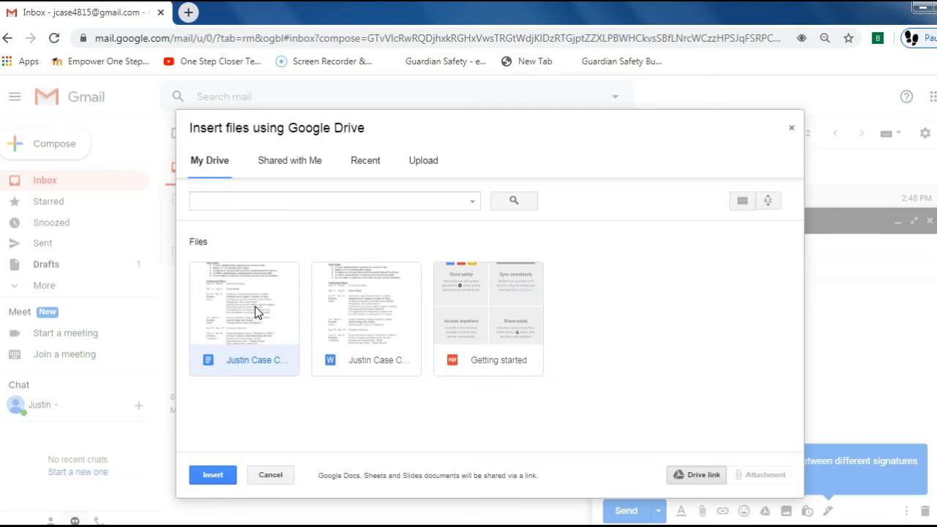
pyautogui.click(215, 474)
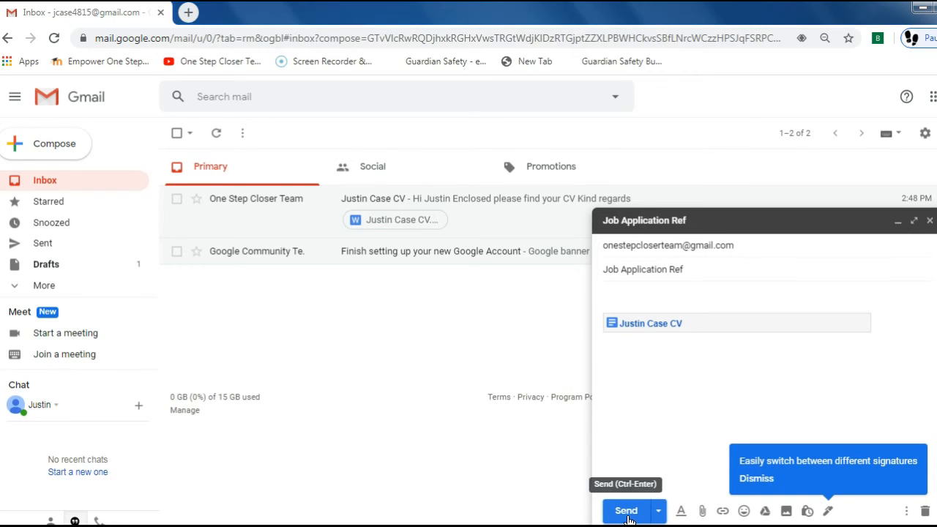
# - Send the email with view-only access to the CV, then go to the Sent folder
pyautogui.click(627, 512)
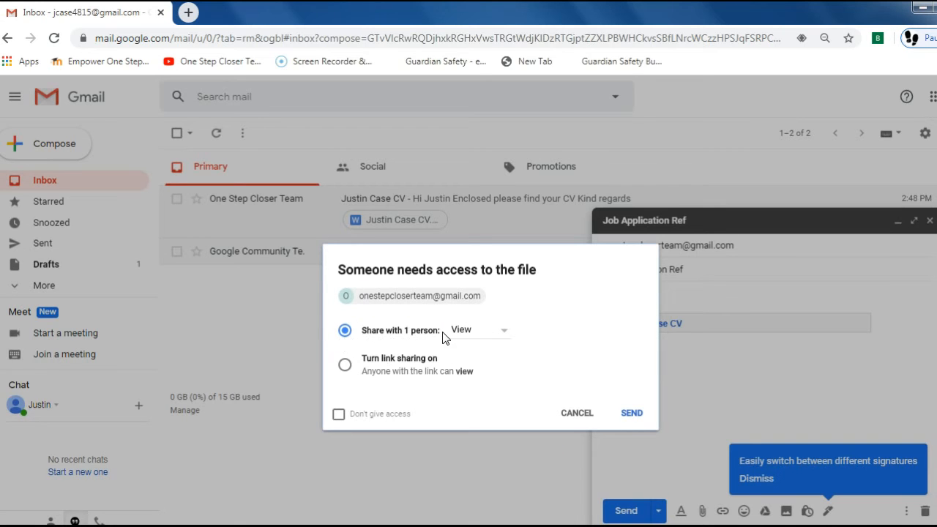
pyautogui.click(502, 337)
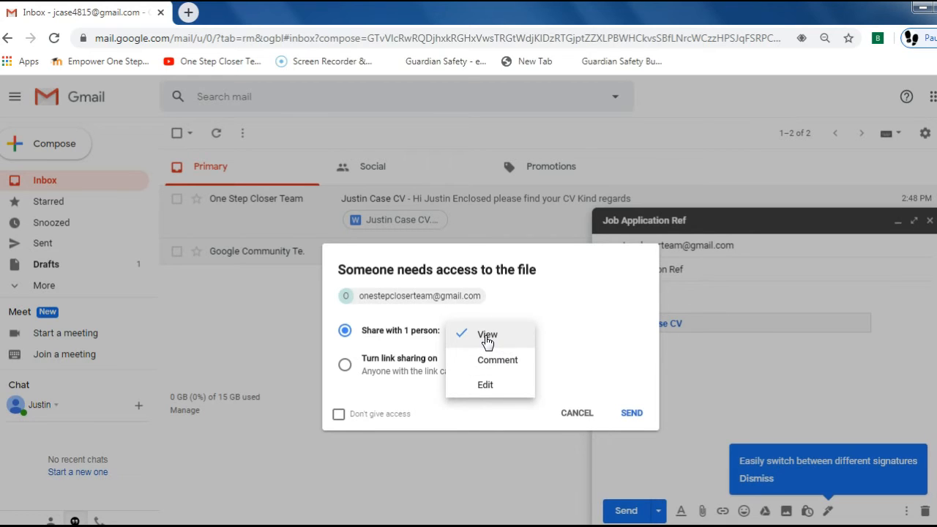
pyautogui.click(487, 339)
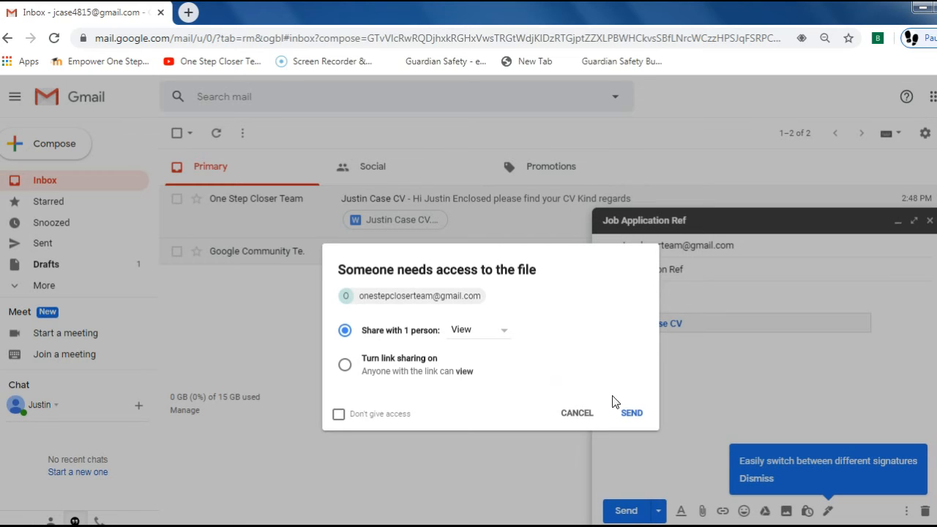
pyautogui.click(633, 414)
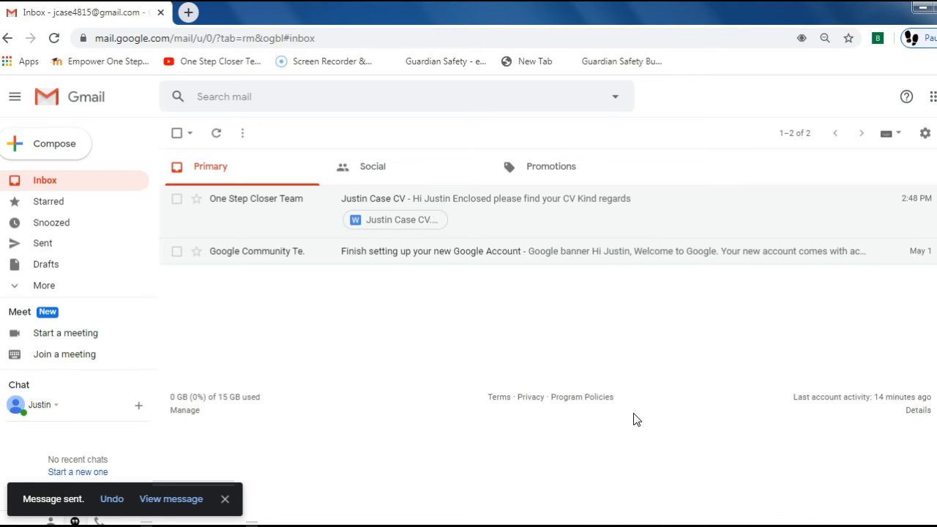
pyautogui.click(42, 249)
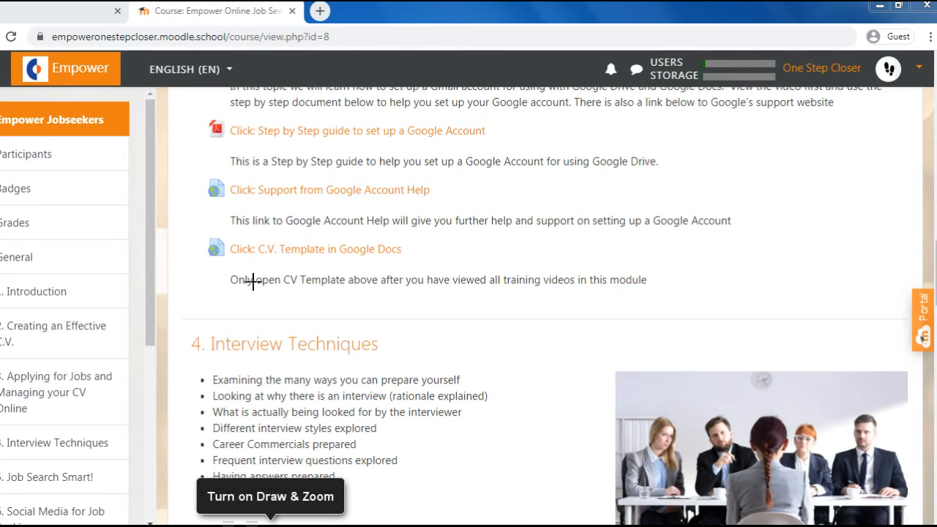
# - Open the C.V. Template document and maximise its window
pyautogui.click(286, 249)
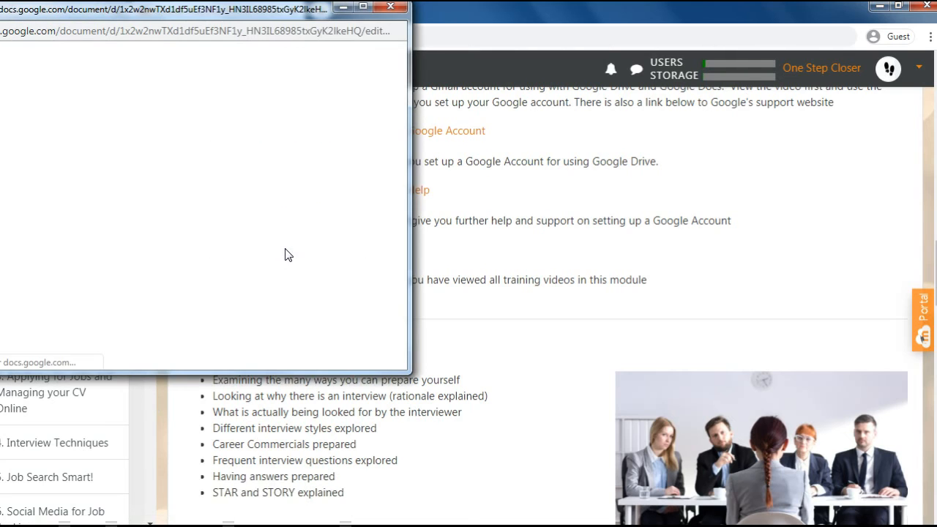
pyautogui.moveTo(205, 11); pyautogui.dragTo(289, 42)
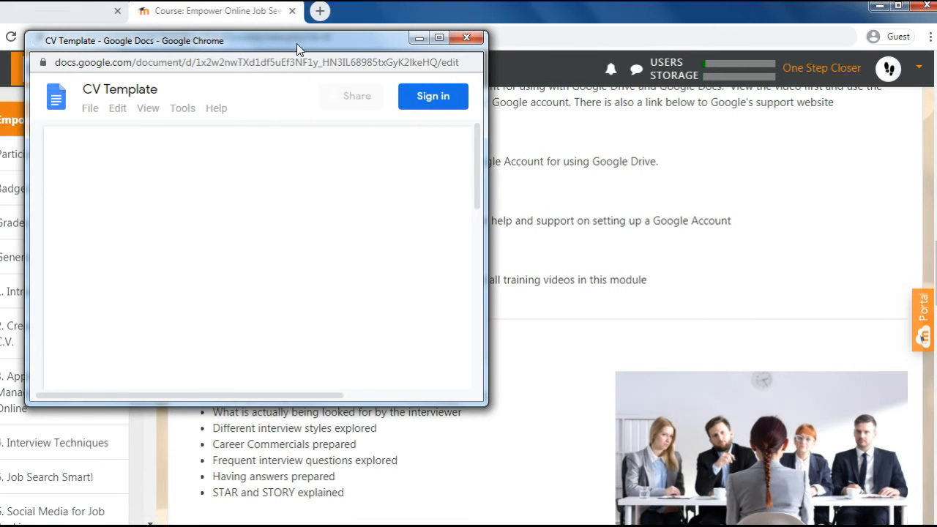
pyautogui.click(439, 38)
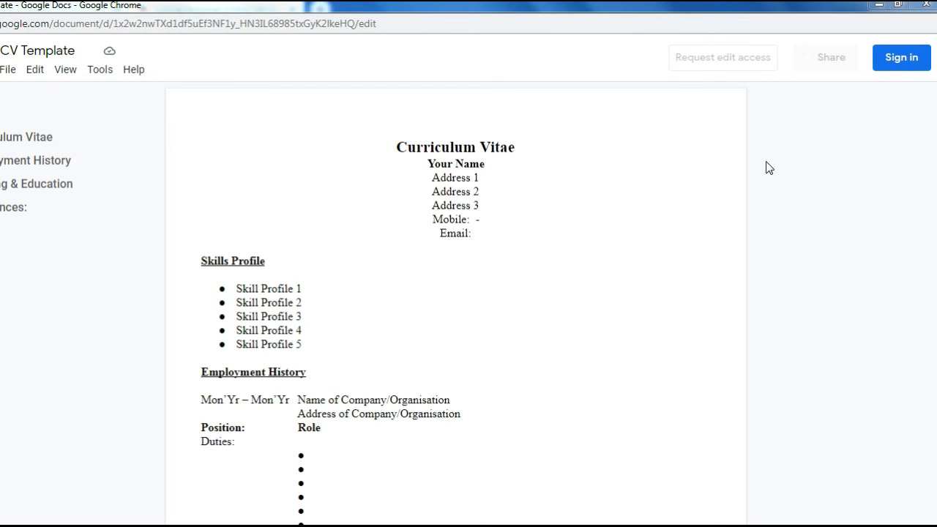
# - Sign in to the Google account with its e-mail address and password
pyautogui.click(894, 62)
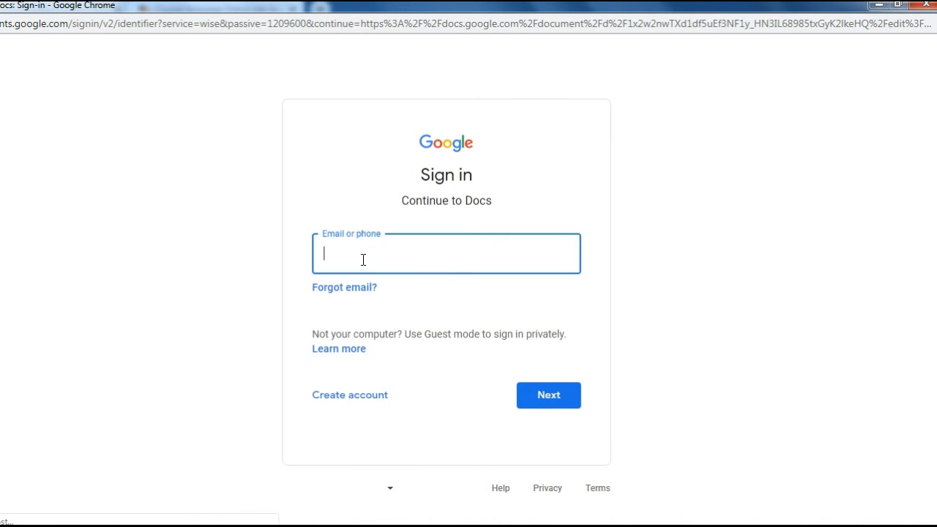
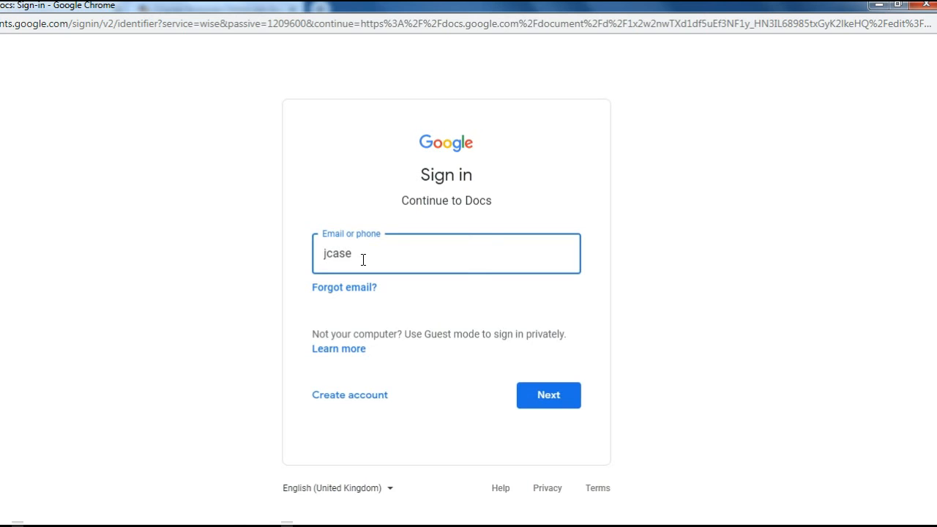
pyautogui.click(556, 401)
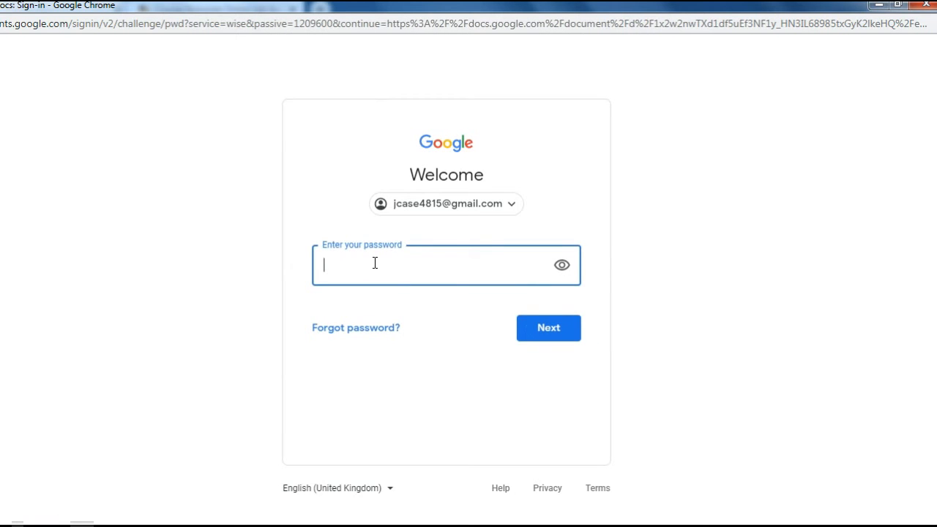
pyautogui.write('*********')
pyautogui.click(533, 343)
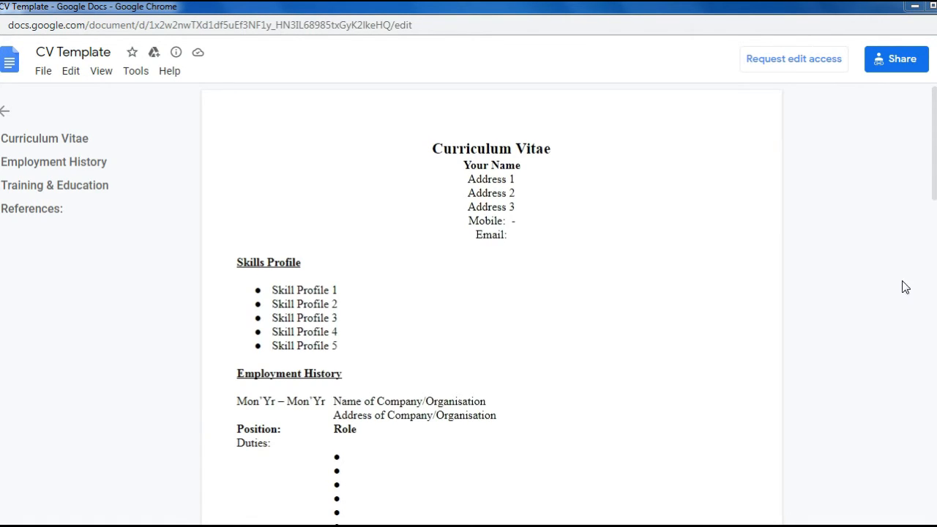
# - Make a copy of the CV Template named 'Justin Case CV'
pyautogui.click(43, 76)
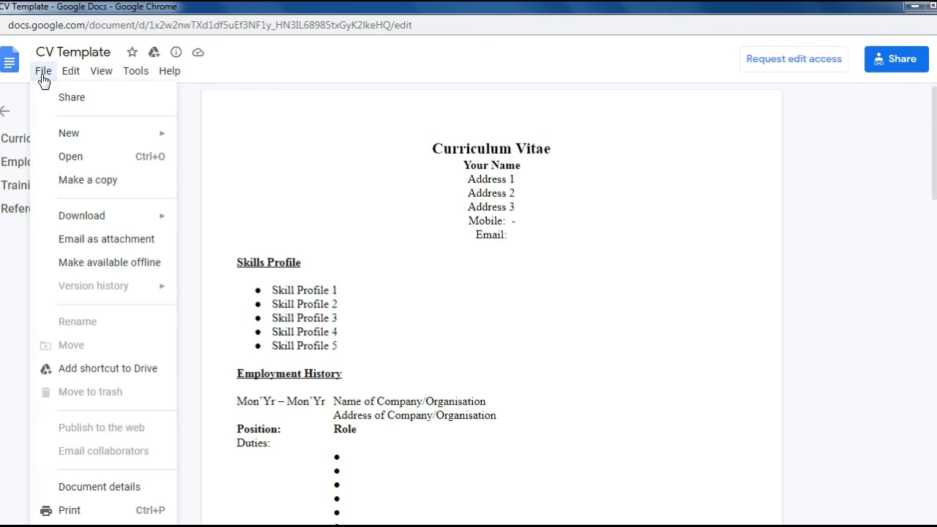
pyautogui.click(94, 191)
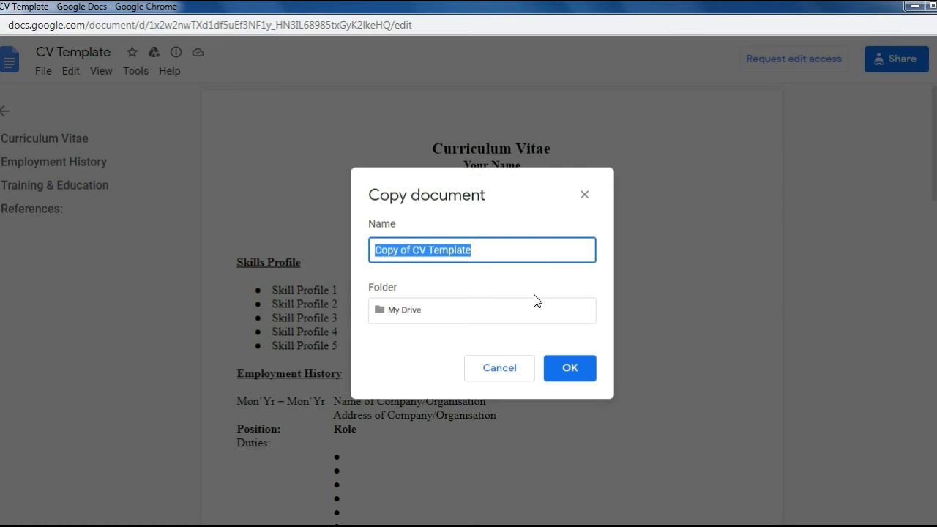
pyautogui.write('Justin')
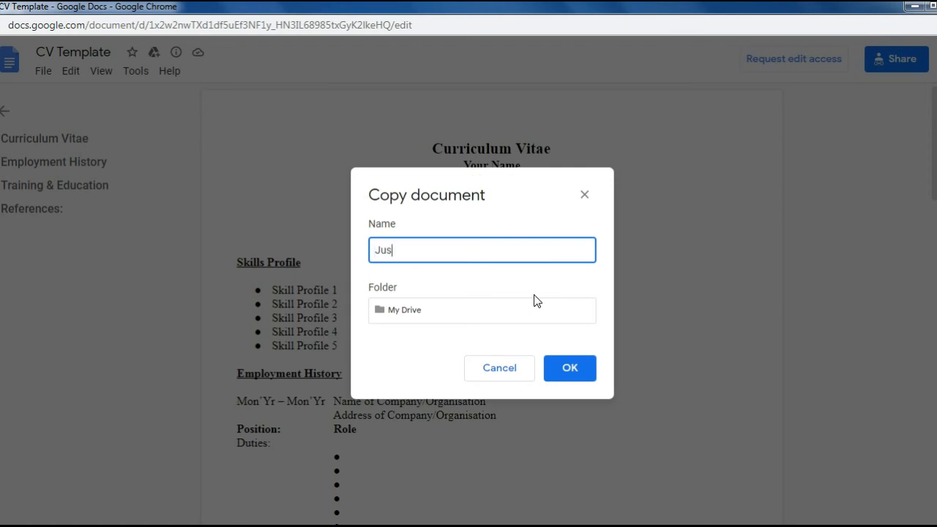
pyautogui.write(' Case CV')
# - Create the 'Justin Case CV' copy in My Drive, browse the Edit menu, and return to the text
pyautogui.click(582, 373)
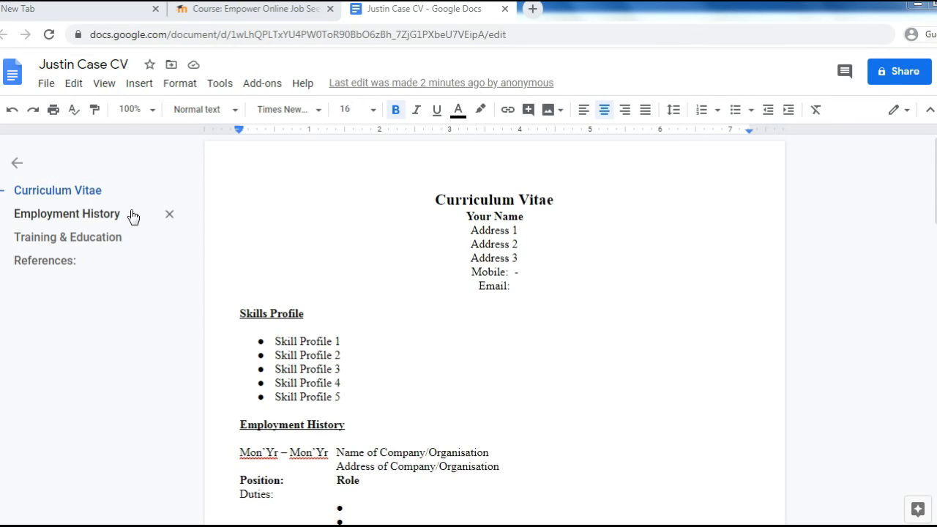
pyautogui.click(72, 91)
pyautogui.moveTo(107, 89)
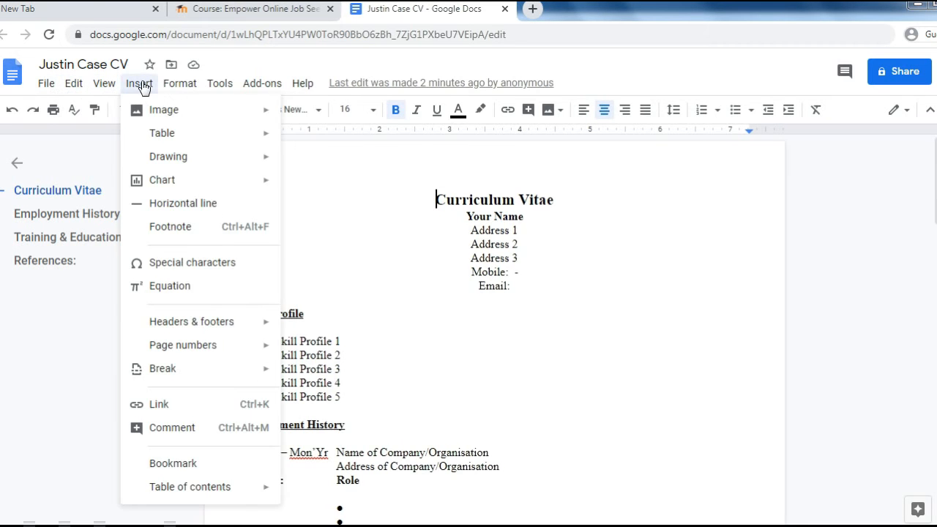
pyautogui.moveTo(311, 89)
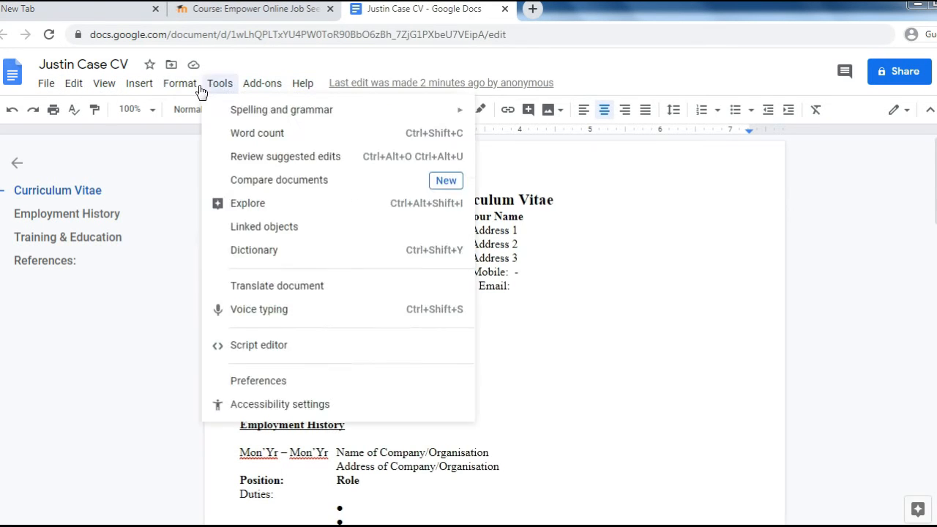
pyautogui.moveTo(38, 89)
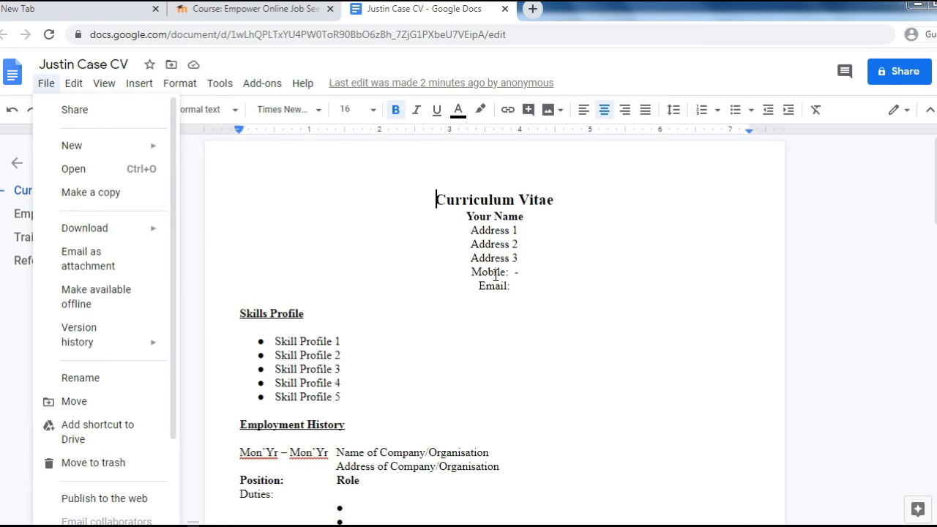
pyautogui.click(575, 342)
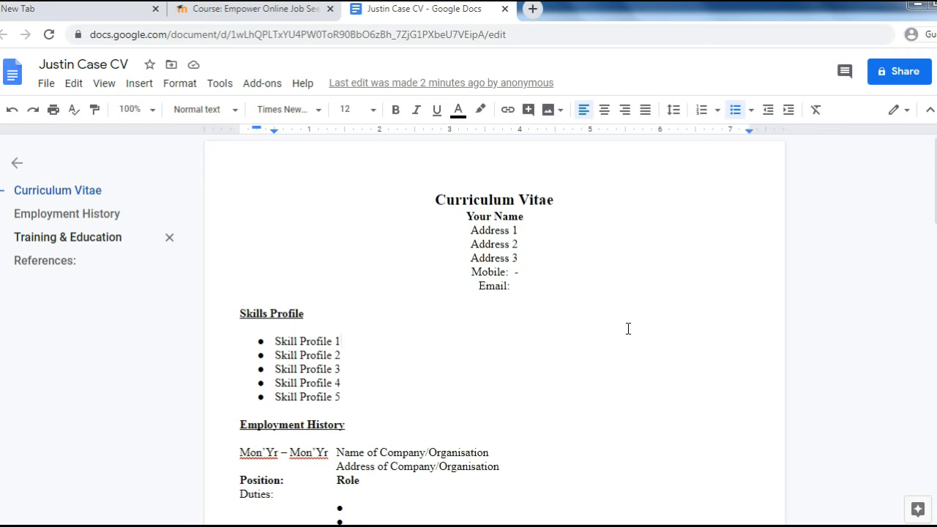
pyautogui.scroll(-1, 652, 326)
pyautogui.scroll(-3, 701, 334)
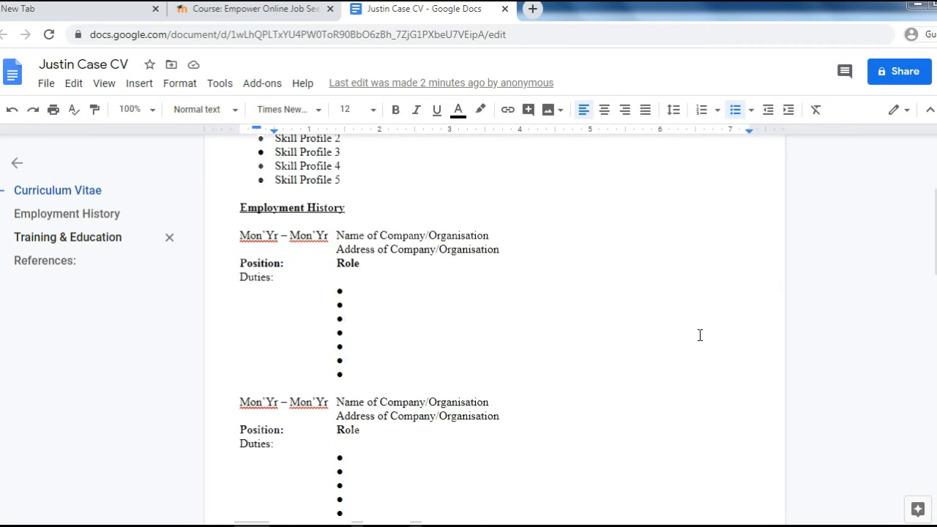
pyautogui.scroll(-5, 699, 336)
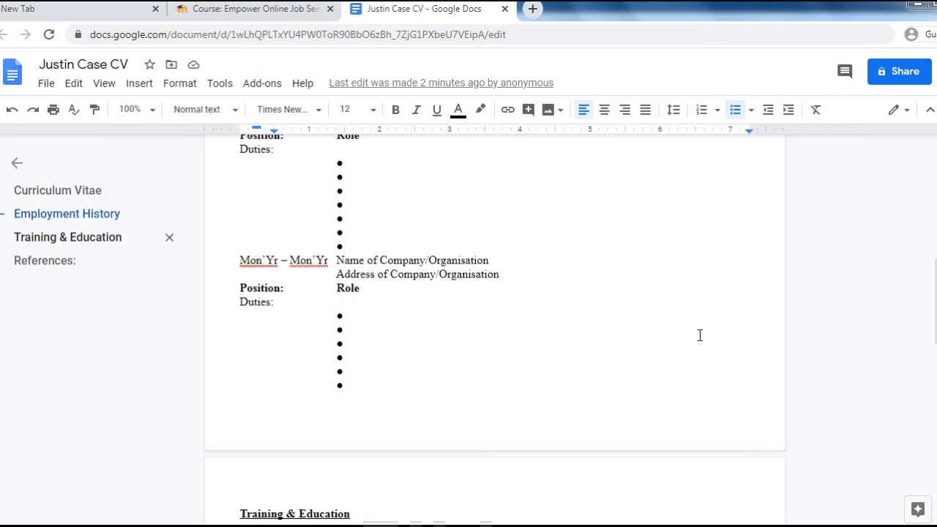
pyautogui.scroll(-7, 700, 336)
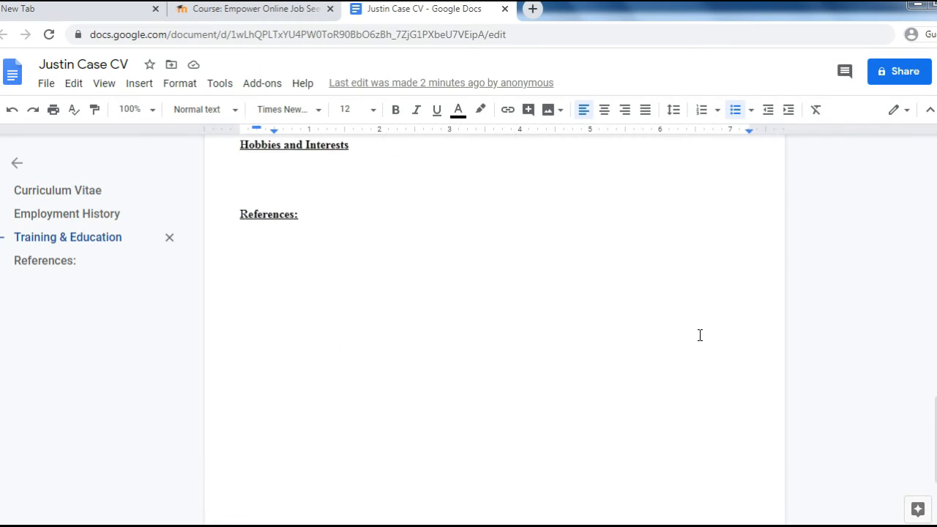
pyautogui.scroll(15, 700, 335)
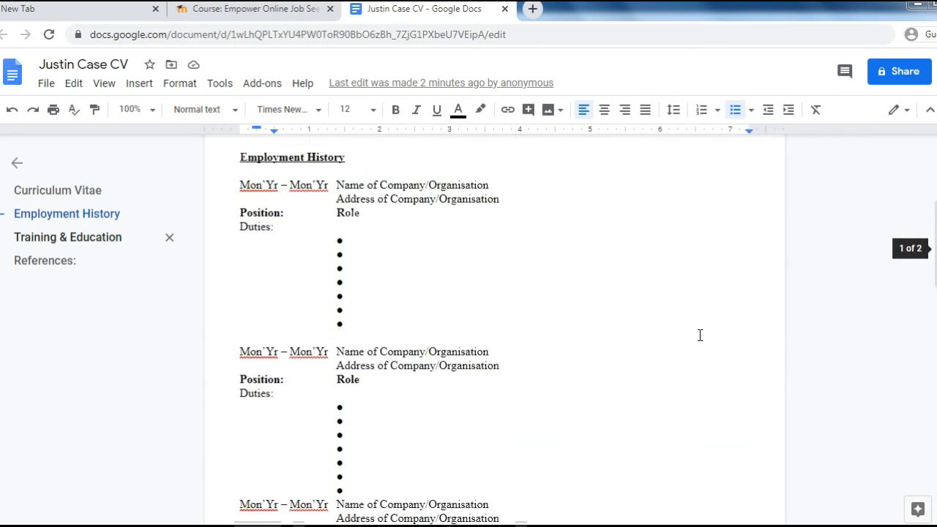
pyautogui.scroll(1, 700, 335)
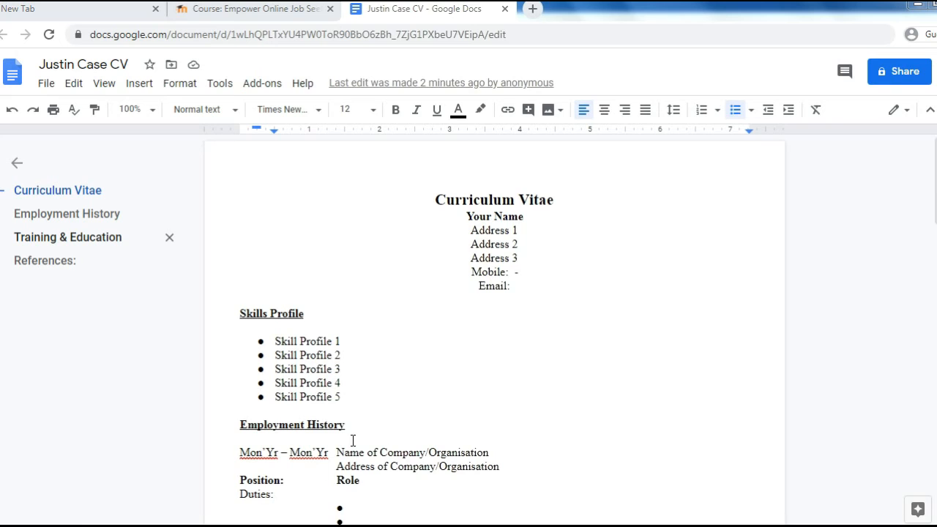
# - Replace the Your Name placeholder with the candidate's name
pyautogui.click(525, 216)
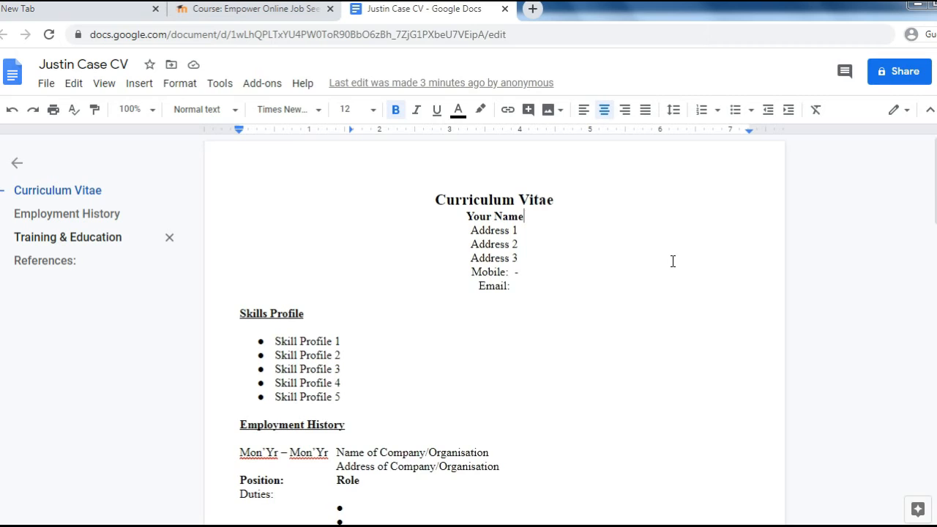
pyautogui.press('BackSpace')
pyautogui.press('BackSpace')
pyautogui.press('BackSpace')
pyautogui.press('BackSpace')
pyautogui.press('BackSpace')
pyautogui.press('BackSpace')
pyautogui.press('BackSpace')
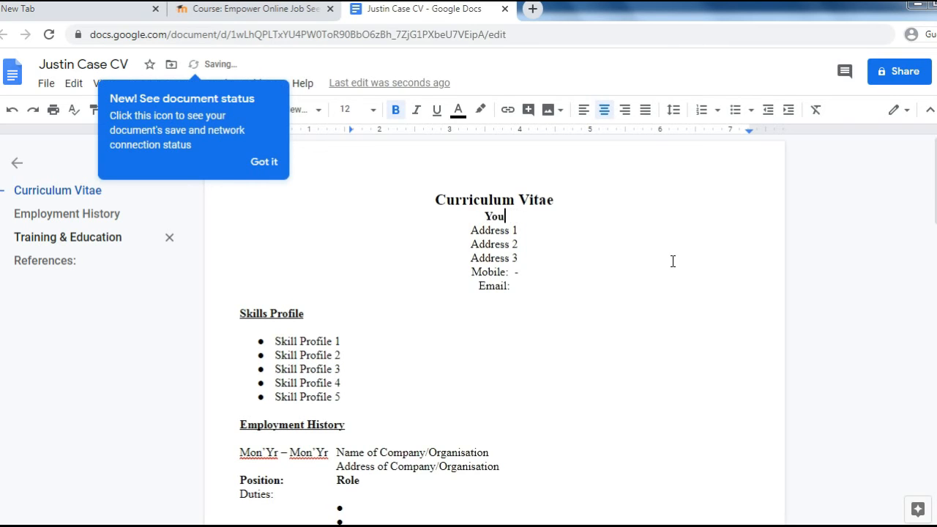
pyautogui.press('BackSpace')
pyautogui.press('BackSpace')
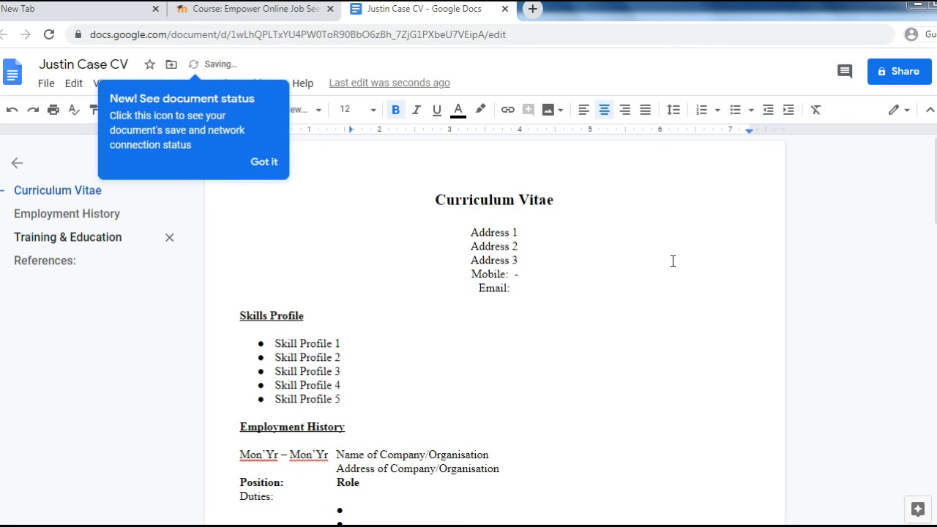
pyautogui.write('Ju')
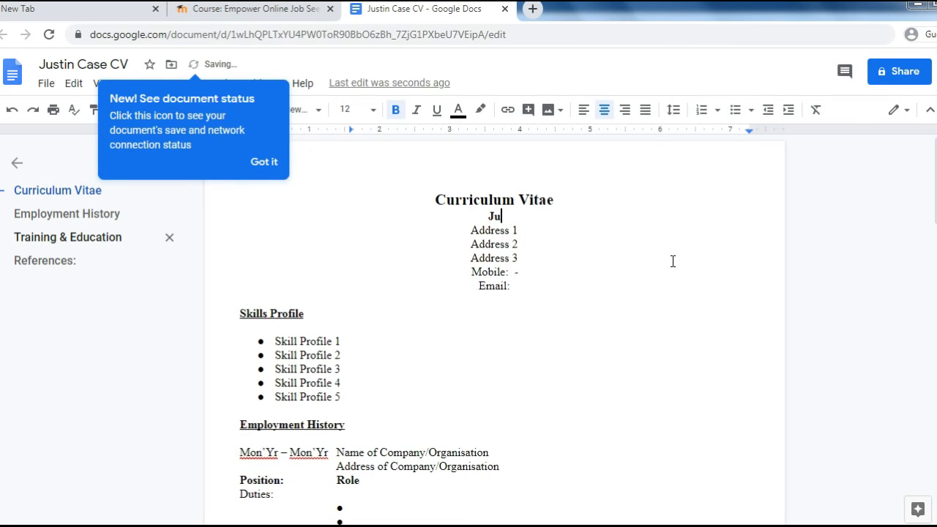
pyautogui.write('stin Case')
# - Fill the address lines with the candidate's street and district, clearing Address 3
pyautogui.click(538, 228)
pyautogui.press('BackSpace')
pyautogui.press('BackSpace')
pyautogui.press('BackSpace')
pyautogui.press('BackSpace')
pyautogui.press('BackSpace')
pyautogui.press('BackSpace')
pyautogui.press('BackSpace')
pyautogui.press('BackSpace')
pyautogui.press('BackSpace')
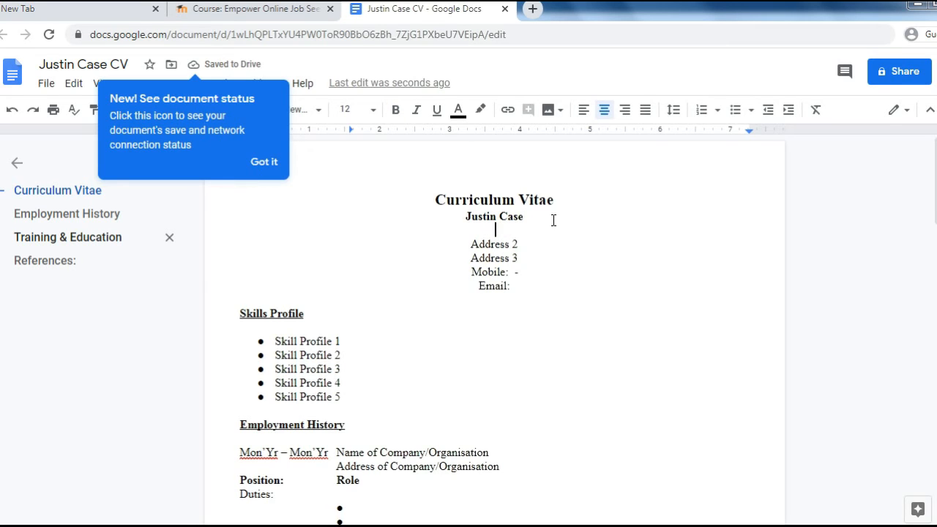
pyautogui.write('Blanch')
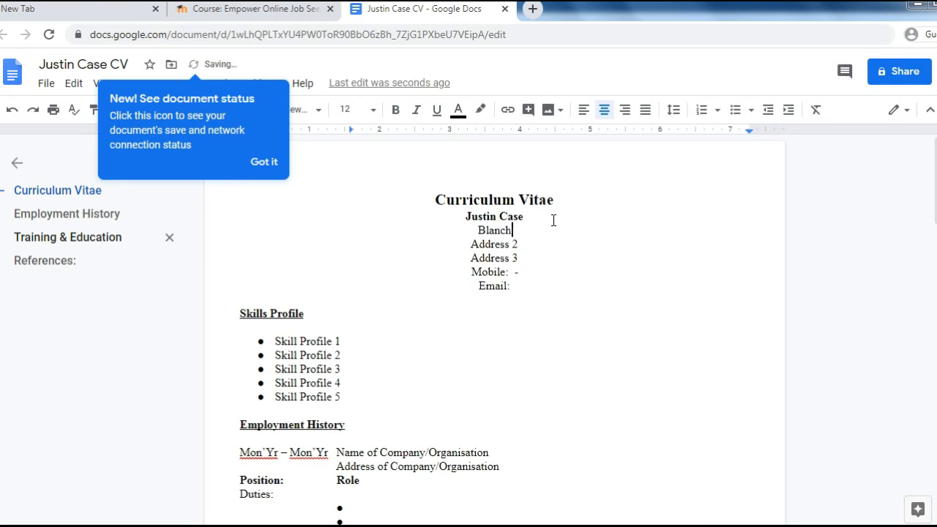
pyautogui.write('ardstown Avenue')
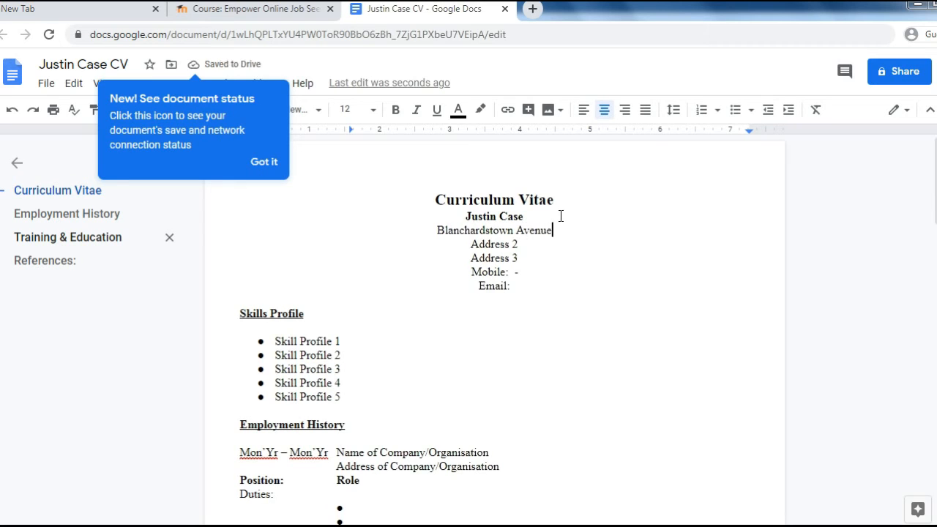
pyautogui.press('Down')
pyautogui.press('BackSpace')
pyautogui.press('BackSpace')
pyautogui.press('BackSpace')
pyautogui.press('BackSpace')
pyautogui.press('BackSpace')
pyautogui.press('BackSpace')
pyautogui.press('BackSpace')
pyautogui.press('BackSpace')
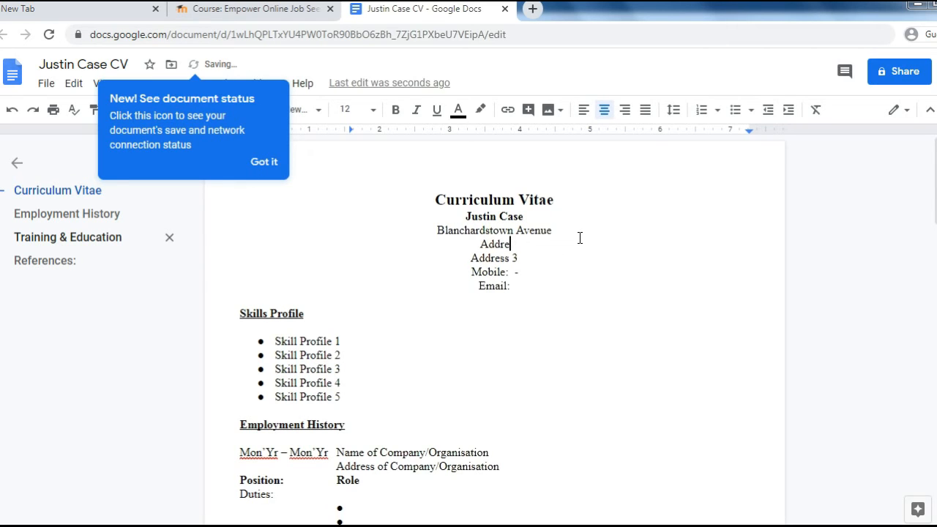
pyautogui.press('BackSpace')
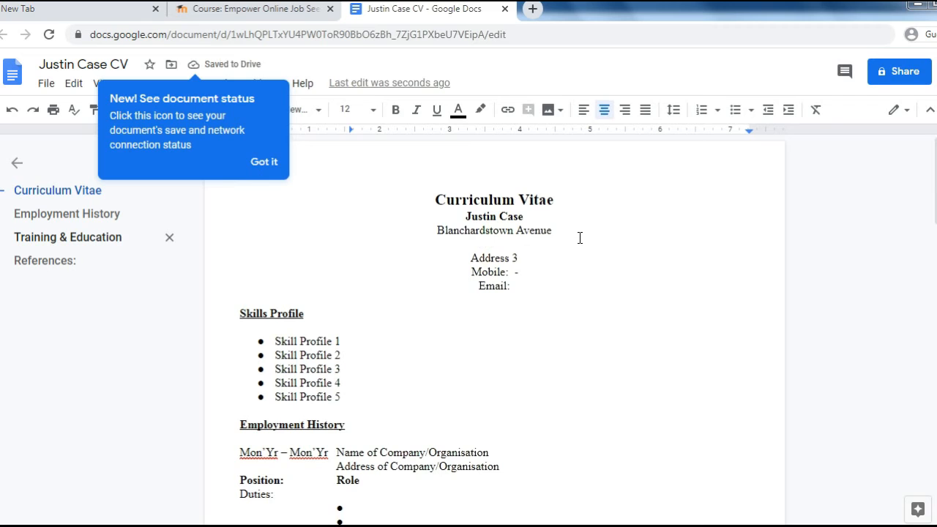
pyautogui.write('Dublin 1')
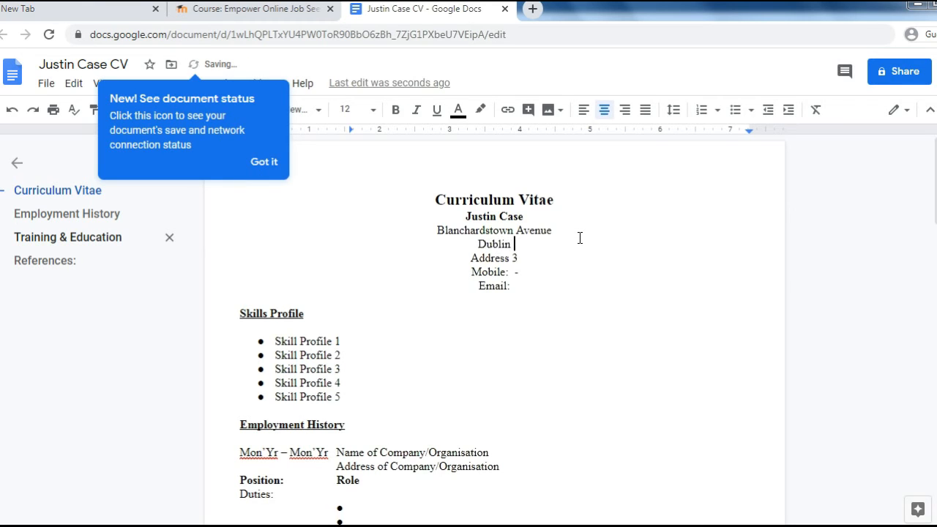
pyautogui.write('5')
pyautogui.click(538, 256)
pyautogui.press('BackSpace')
pyautogui.press('BackSpace')
pyautogui.press('BackSpace')
pyautogui.press('BackSpace')
pyautogui.press('BackSpace')
pyautogui.press('BackSpace')
pyautogui.press('BackSpace')
pyautogui.press('BackSpace')
pyautogui.press('BackSpace')
pyautogui.press('BackSpace')
pyautogui.press('BackSpace')
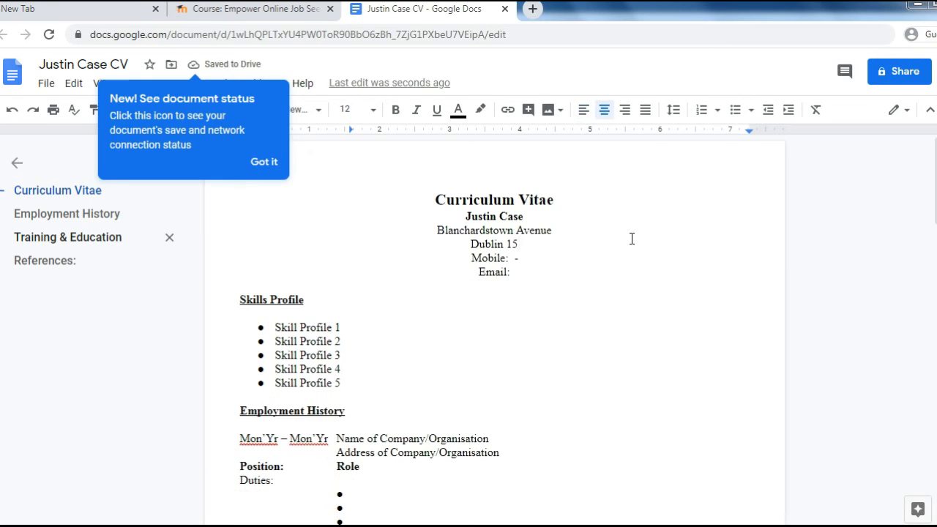
# - Enter the candidate's mobile number and e-mail address in the contact block
pyautogui.click(516, 257)
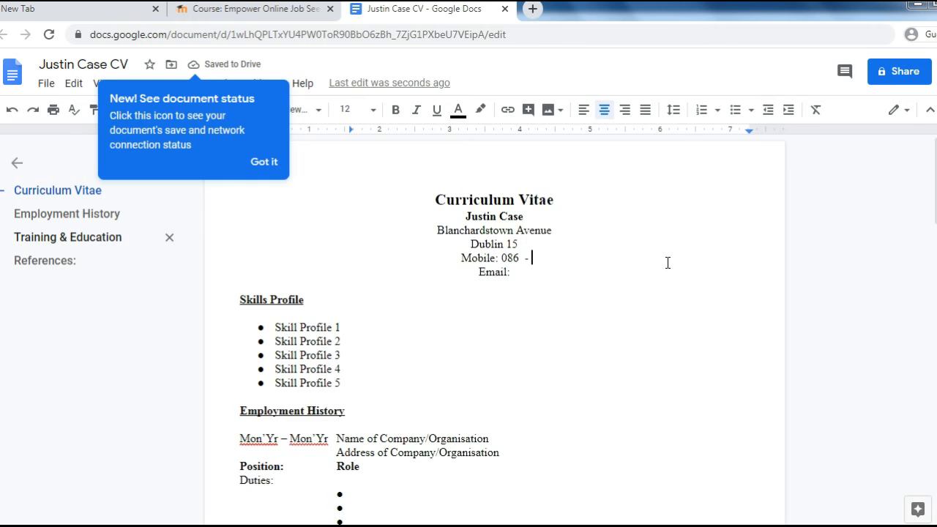
pyautogui.press('End')
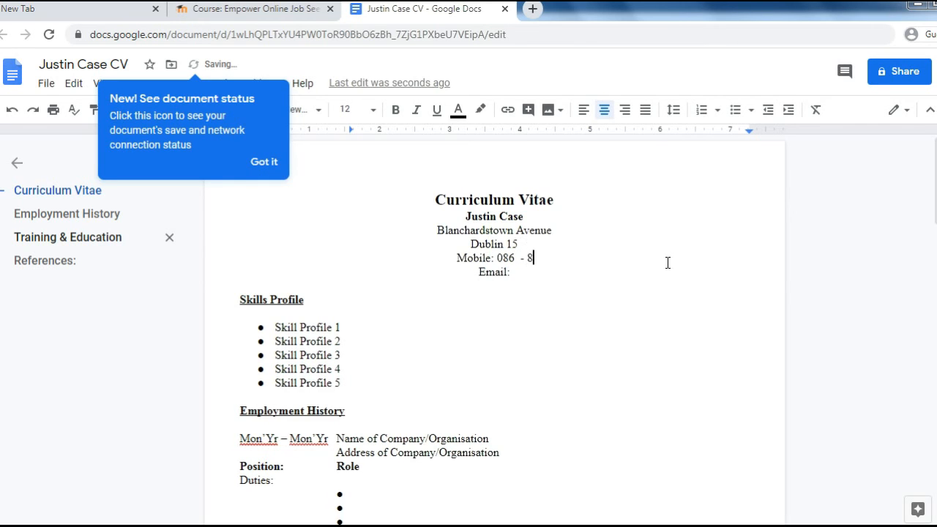
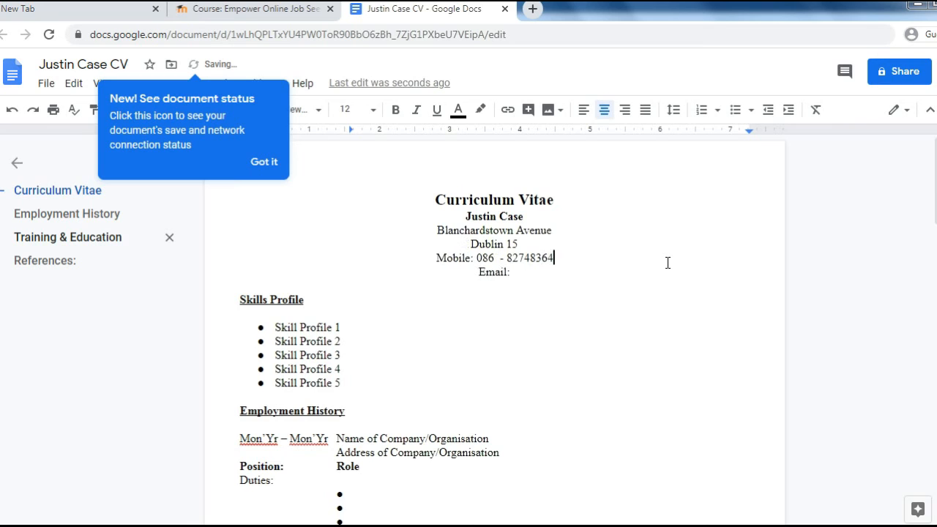
pyautogui.click(546, 273)
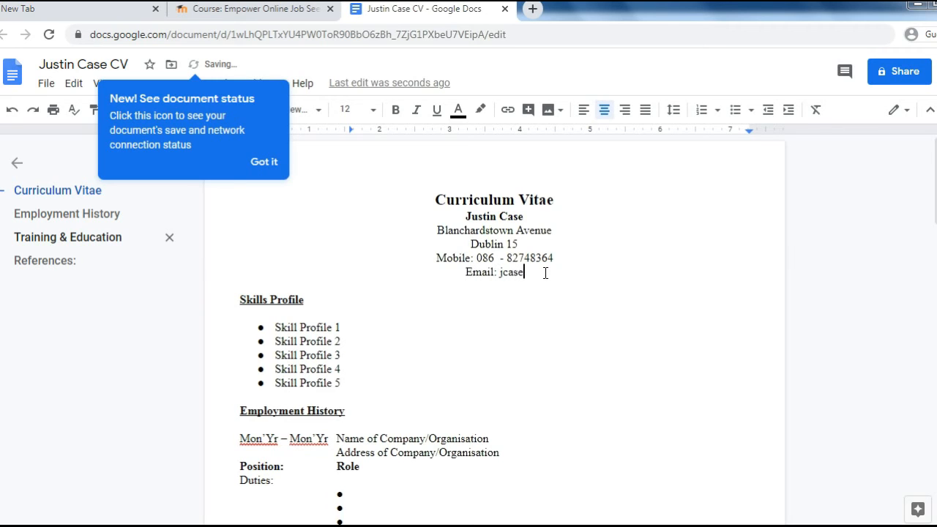
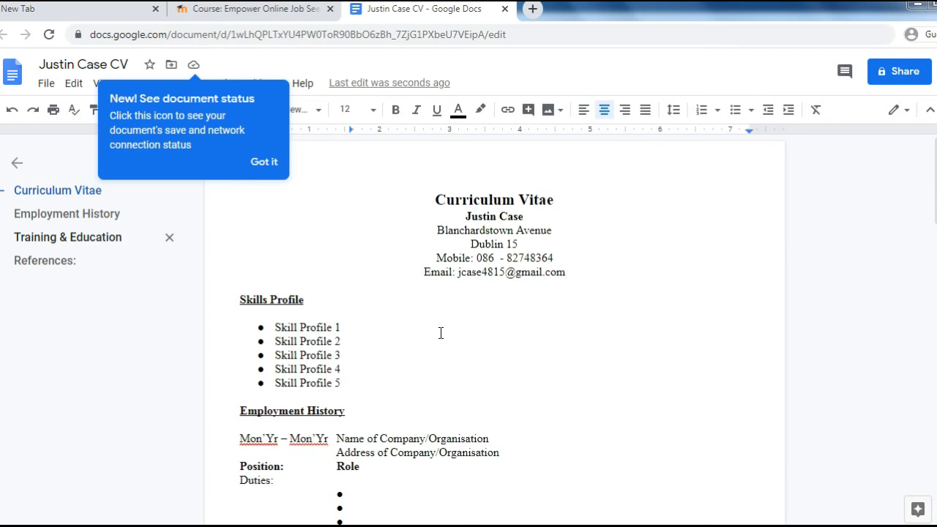
# - Rewrite the first skill bullet as '17 years Administration experience in a variety of roles'
pyautogui.click(351, 328)
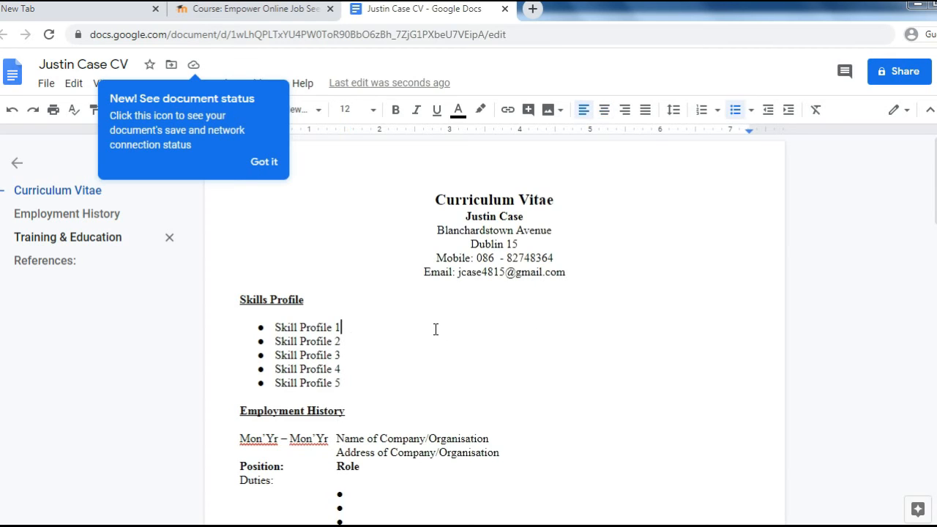
pyautogui.press('BackSpace')
pyautogui.press('BackSpace')
pyautogui.press('BackSpace')
pyautogui.press('BackSpace')
pyautogui.press('BackSpace')
pyautogui.press('BackSpace')
pyautogui.press('BackSpace')
pyautogui.press('BackSpace')
pyautogui.press('BackSpace')
pyautogui.press('BackSpace')
pyautogui.press('BackSpace')
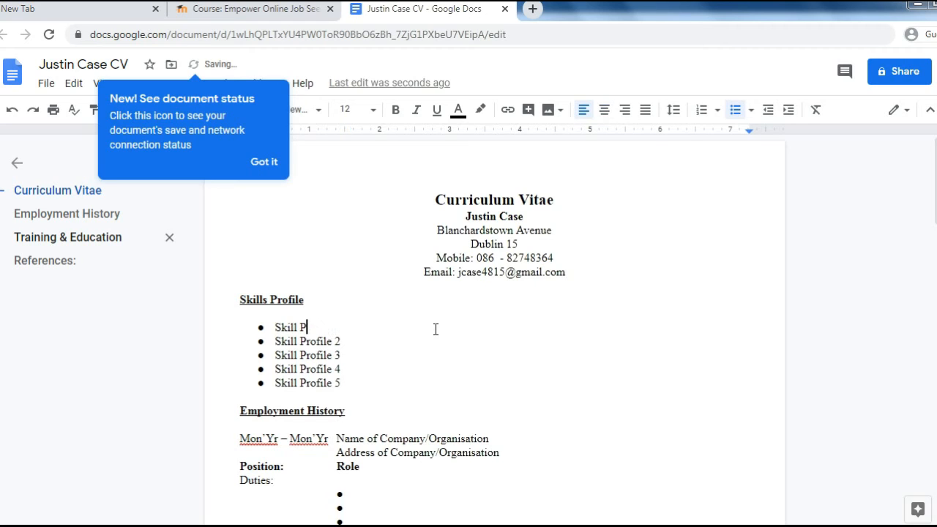
pyautogui.press('BackSpace')
pyautogui.press('BackSpace')
pyautogui.press('BackSpace')
pyautogui.press('BackSpace')
pyautogui.write('17 years Admini')
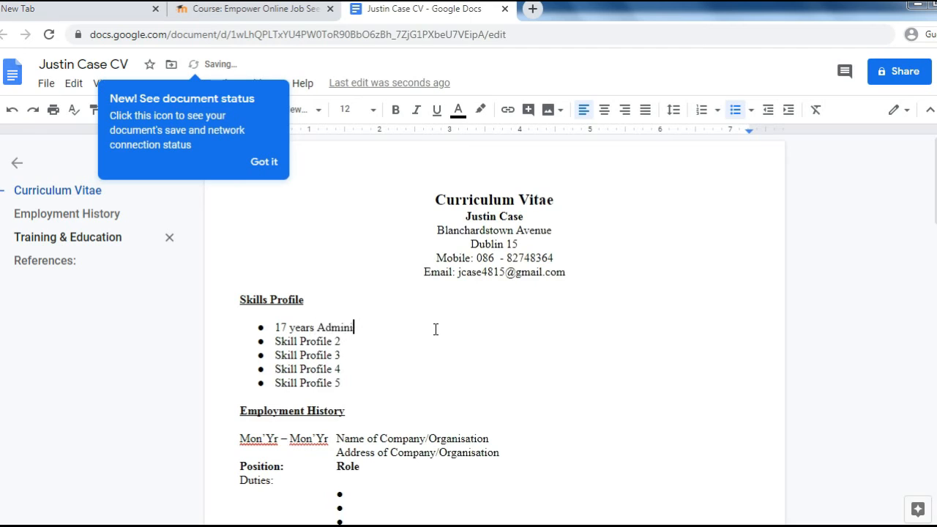
pyautogui.write('stration')
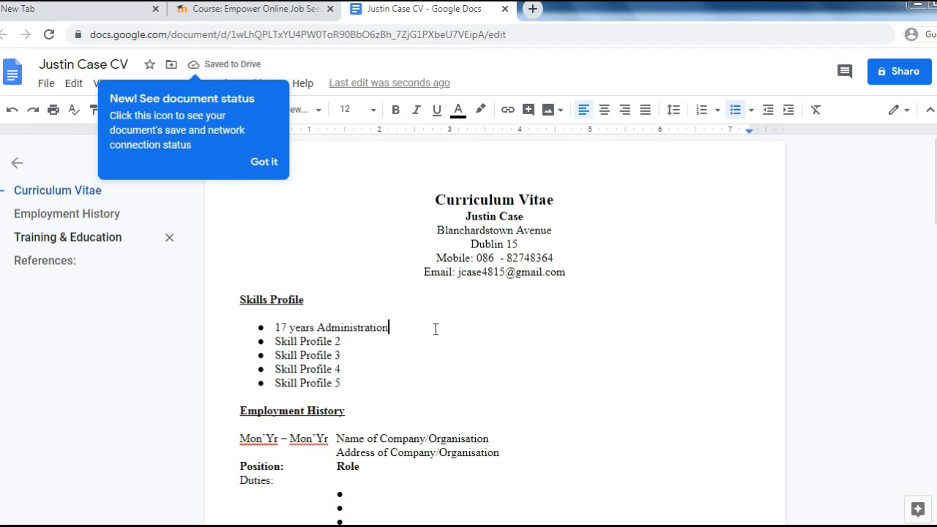
pyautogui.write(' experience')
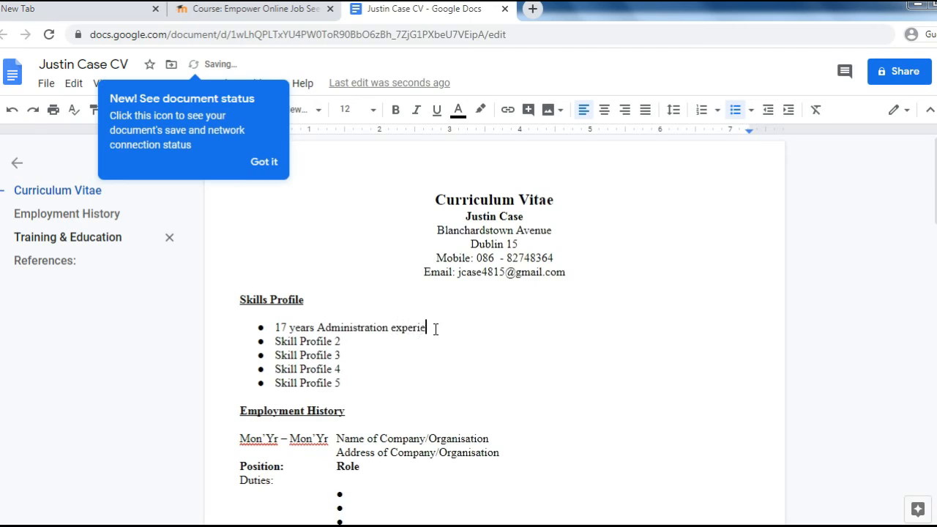
pyautogui.write(' in a variety of roles')
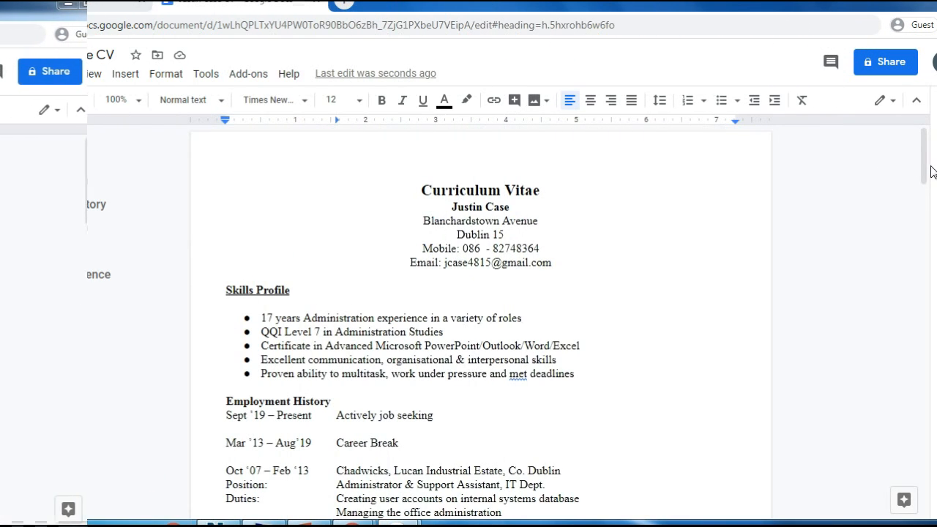
# - Scroll to Employment History and select 'Administrator & Support Assistant, IT Dept.' on the Position line
pyautogui.moveTo(923, 173)
pyautogui.mouseDown()
pyautogui.moveTo(935, 388)
pyautogui.moveTo(931, 173)
pyautogui.mouseUp()
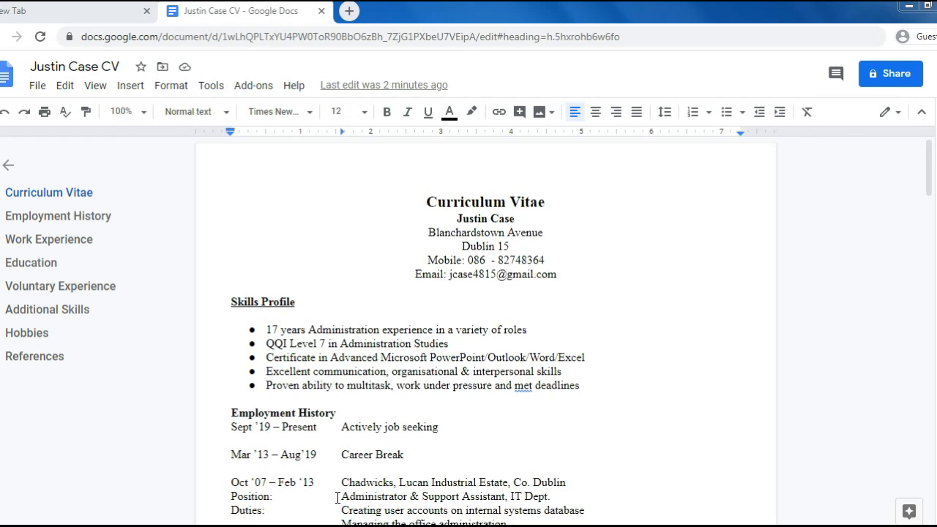
pyautogui.moveTo(337, 498); pyautogui.dragTo(554, 499)
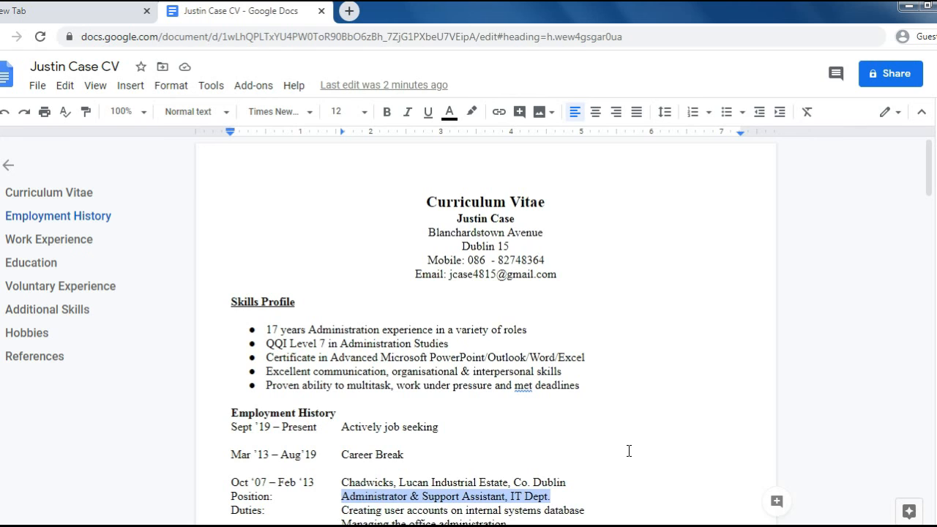
# - Bold the Chadwicks job title 'Administrator & Support Assistant, IT Dept.'
pyautogui.click(388, 116)
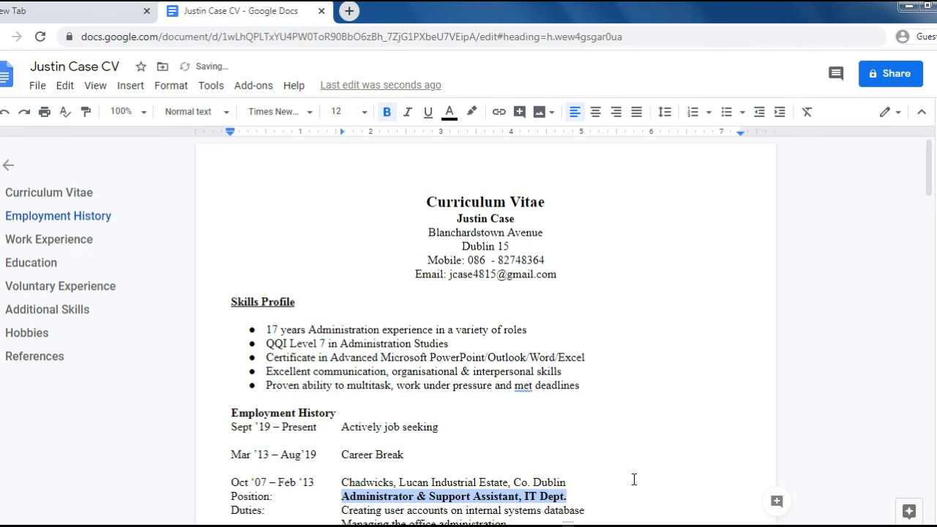
pyautogui.scroll(-1, 633, 479)
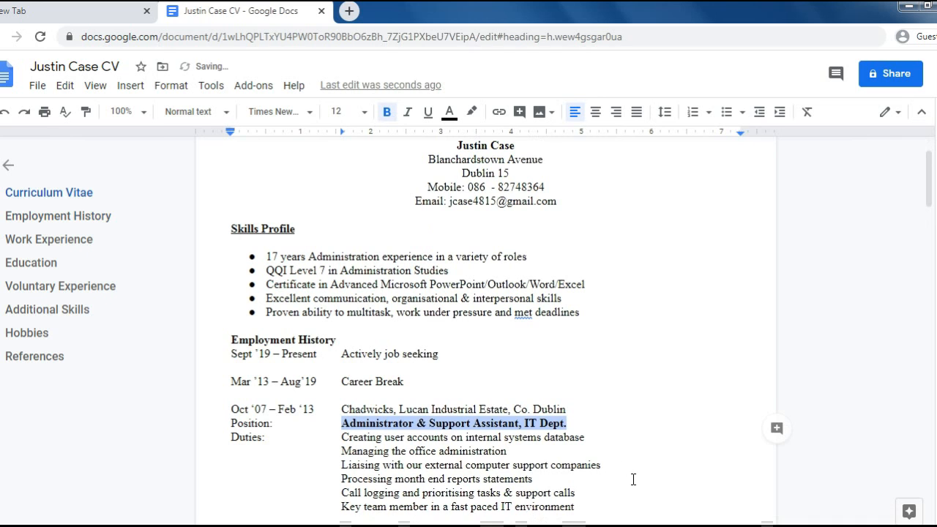
pyautogui.click(607, 434)
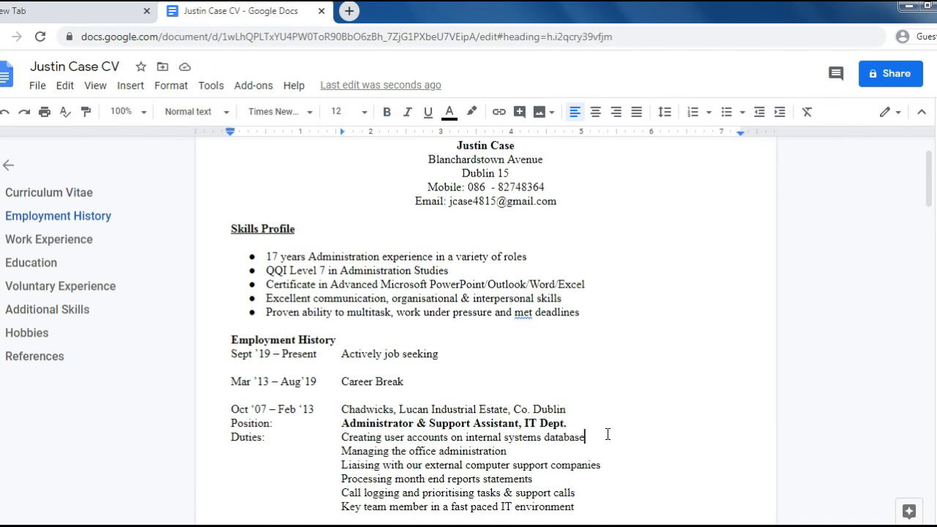
pyautogui.scroll(-3, 608, 434)
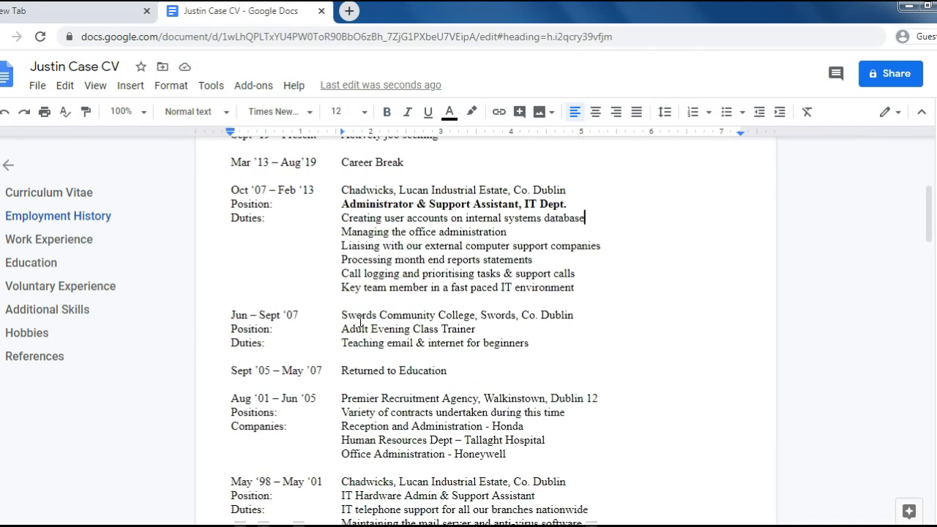
# - Bold the 'Adult Evening Class Trainer' and 'Variety of contracts undertaken' position lines
pyautogui.moveTo(342, 329); pyautogui.dragTo(477, 331)
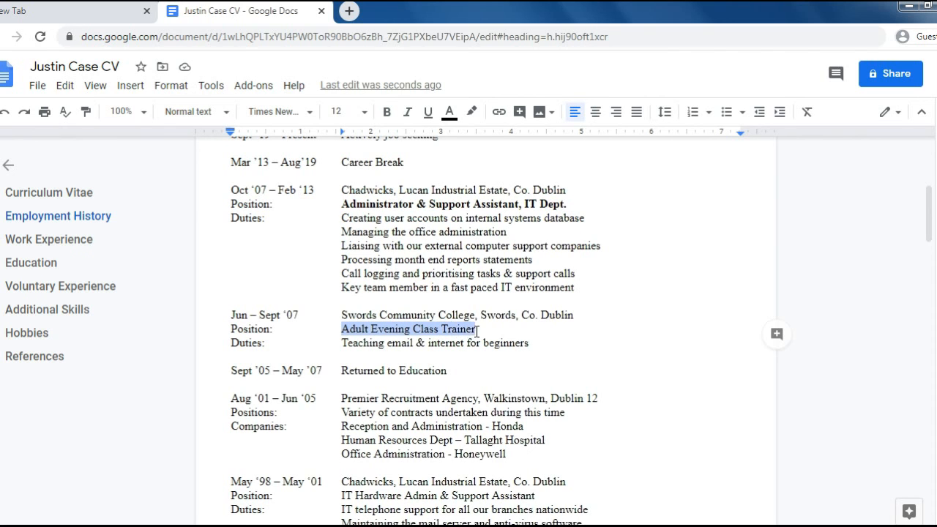
pyautogui.click(386, 114)
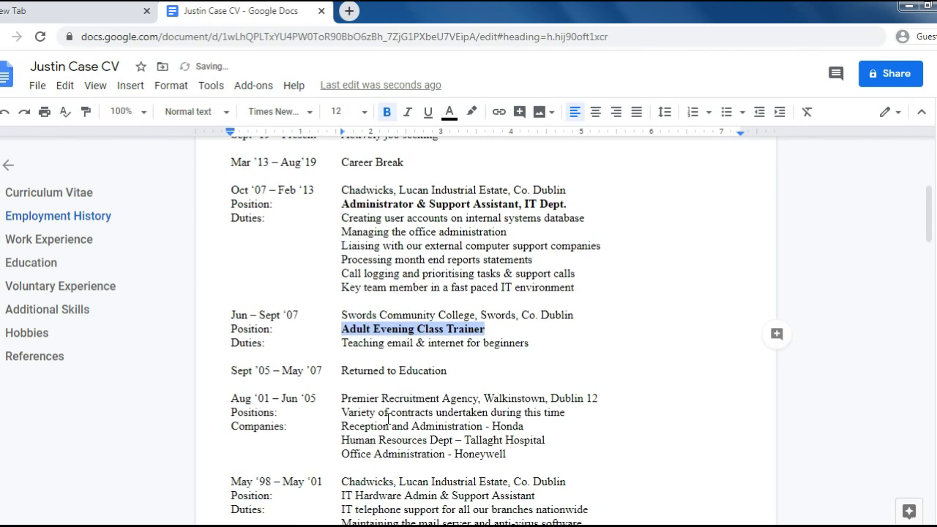
pyautogui.moveTo(345, 415); pyautogui.dragTo(592, 414)
pyautogui.click(386, 112)
pyautogui.click(710, 368)
pyautogui.scroll(4, 692, 369)
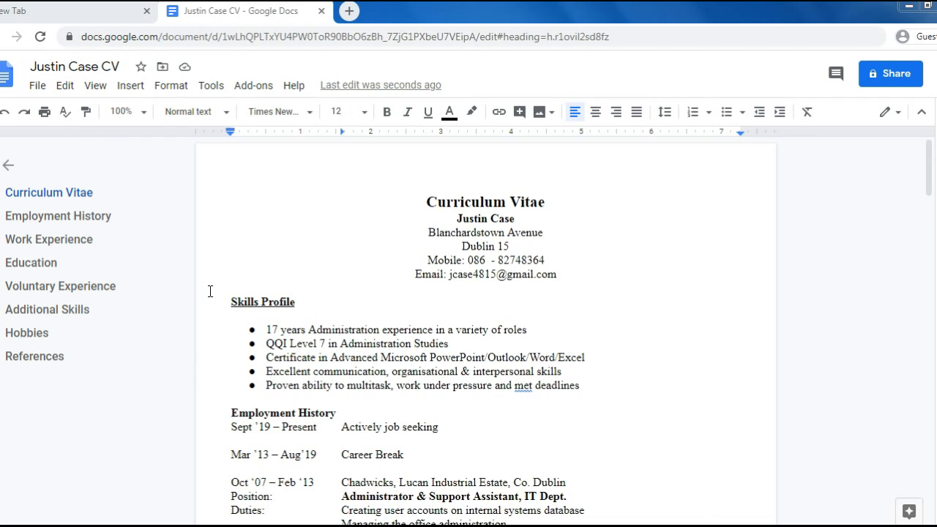
# - Close the CV document and go to Google Drive's My Drive through the Google apps menu
pyautogui.click(322, 12)
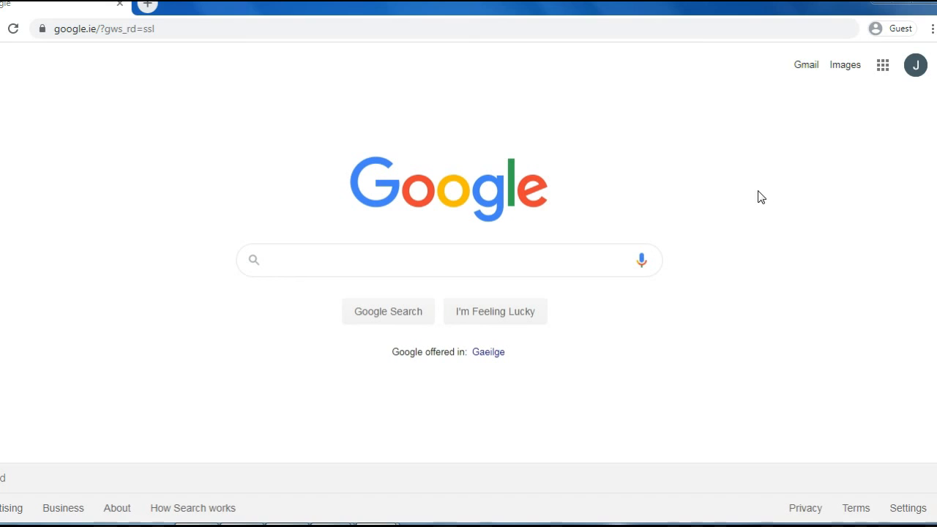
pyautogui.click(883, 66)
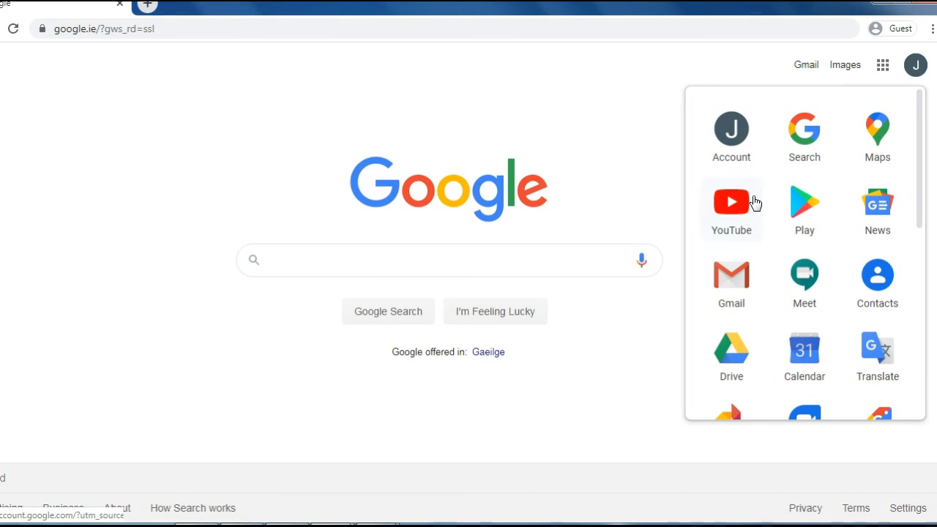
pyautogui.click(728, 356)
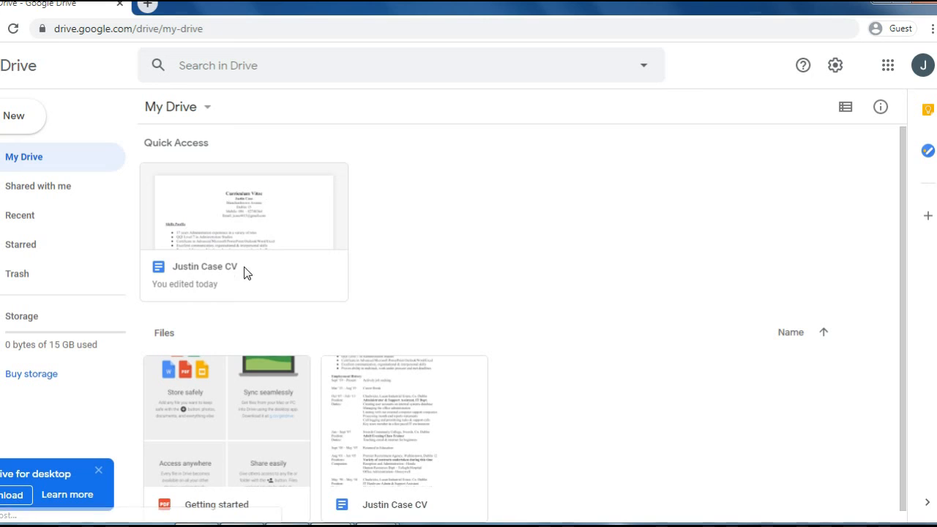
pyautogui.click(204, 272)
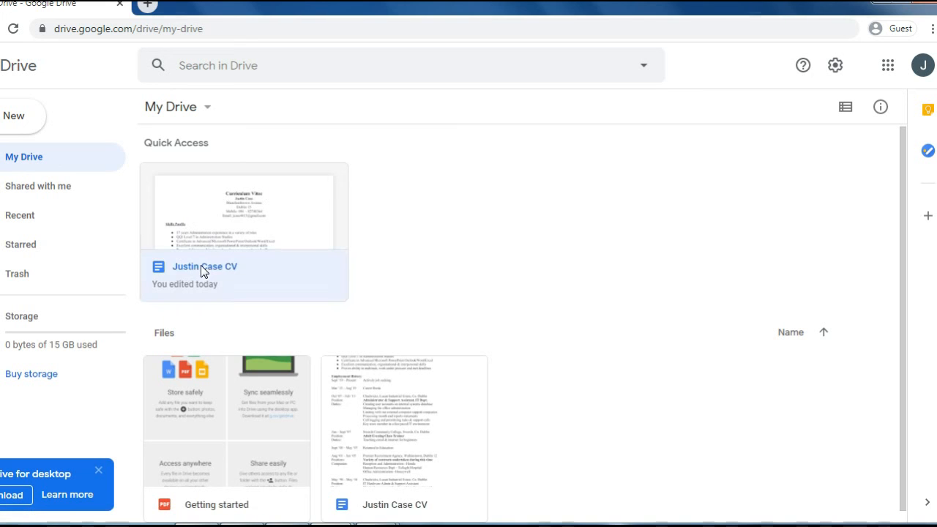
pyautogui.doubleClick(203, 269)
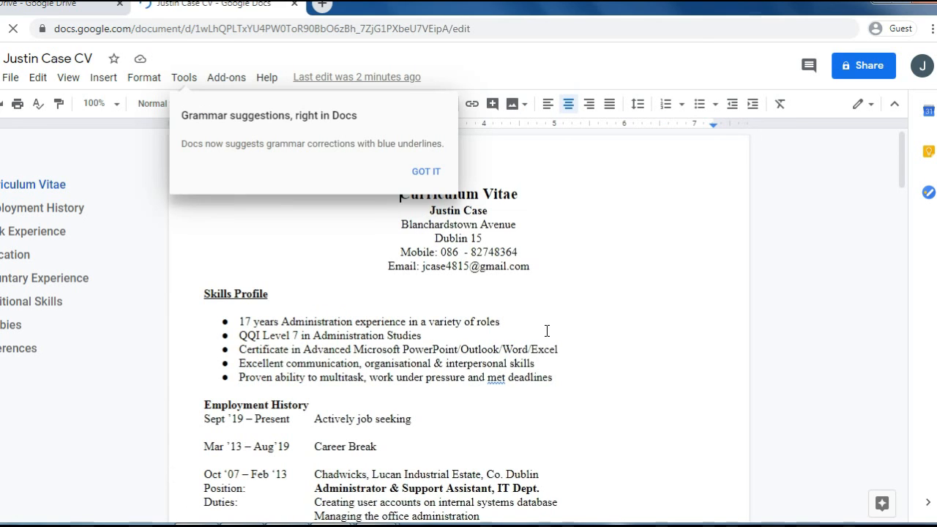
pyautogui.click(430, 173)
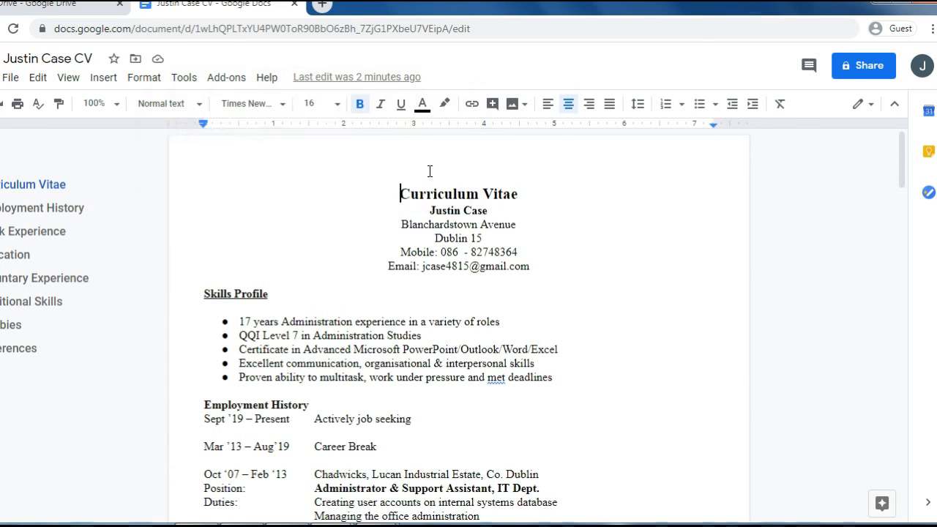
pyautogui.click(492, 211)
pyautogui.scroll(-4, 546, 370)
pyautogui.scroll(-7, 547, 369)
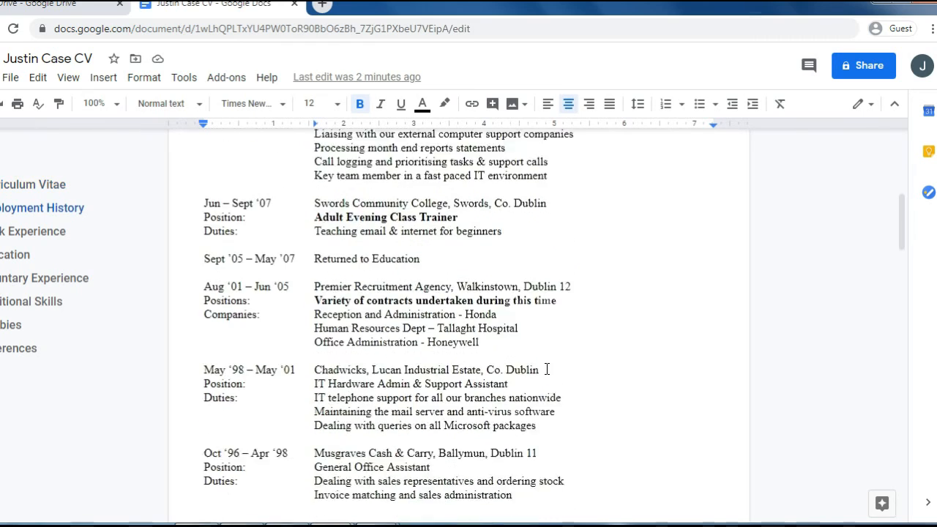
pyautogui.scroll(-5, 547, 369)
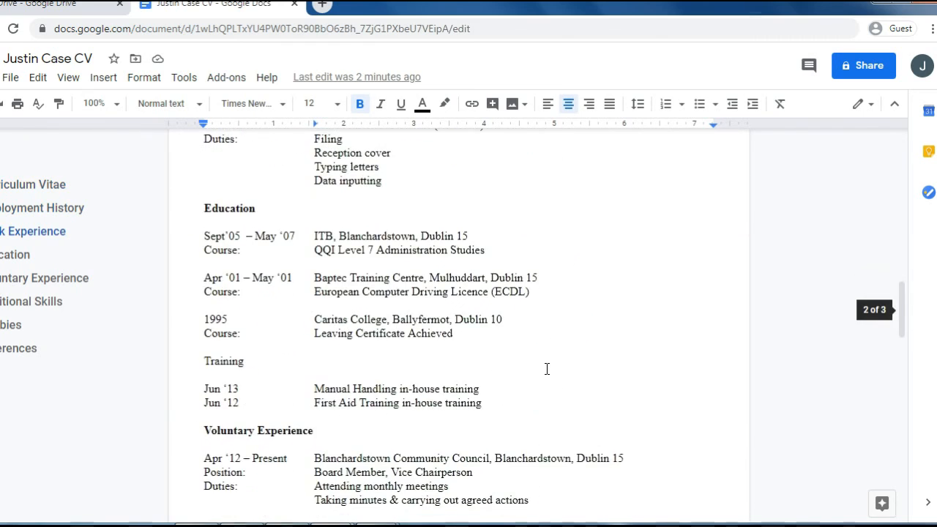
pyautogui.click(512, 265)
pyautogui.scroll(16, 519, 265)
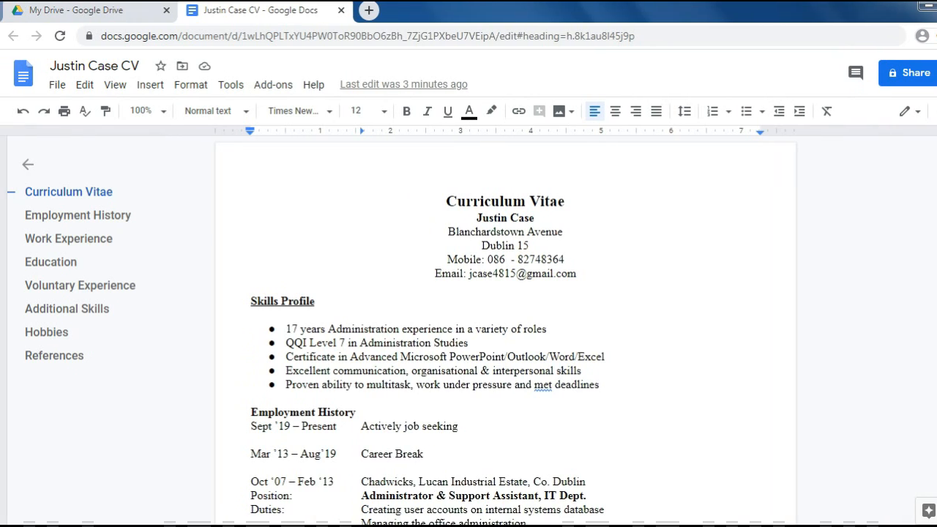
pyautogui.click(341, 10)
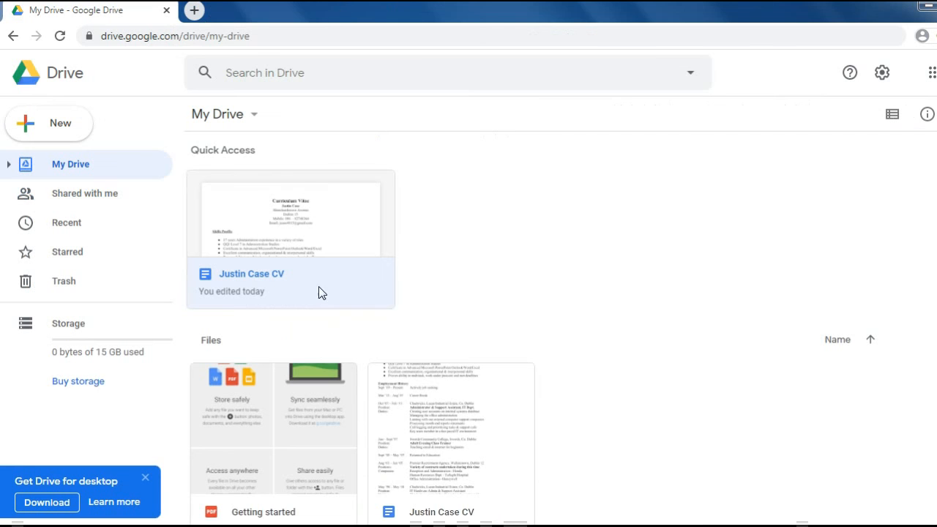